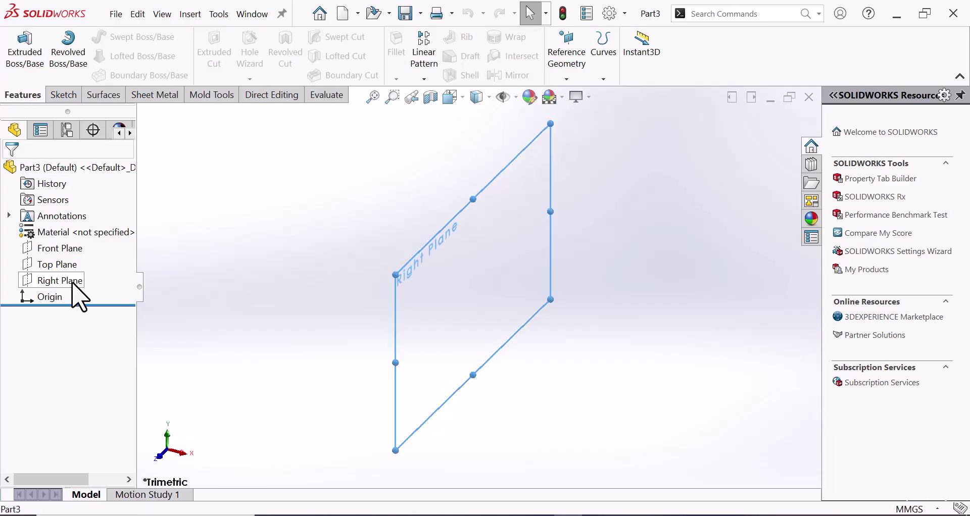
- Sketch a center rectangle about 127 mm wide on the Right Plane, centered on the origin
click(87, 265)
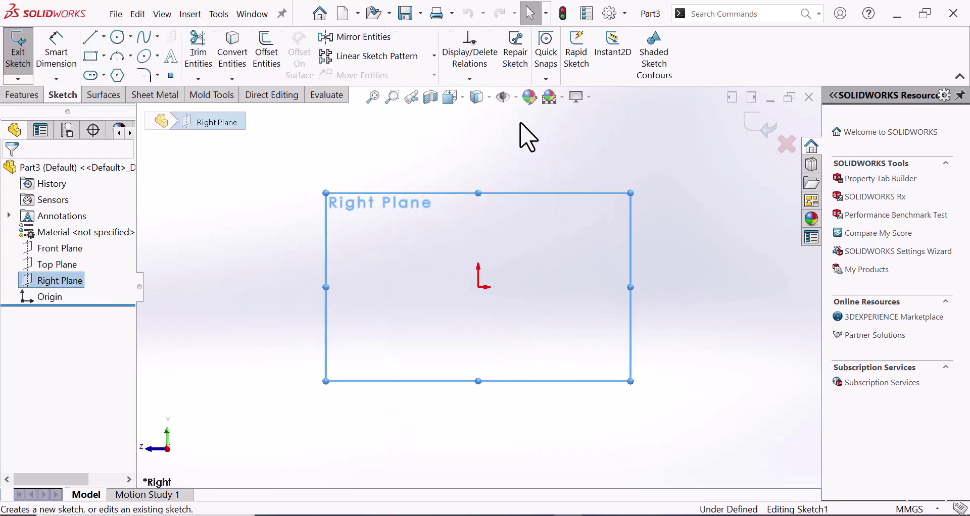
click(562, 99)
click(586, 136)
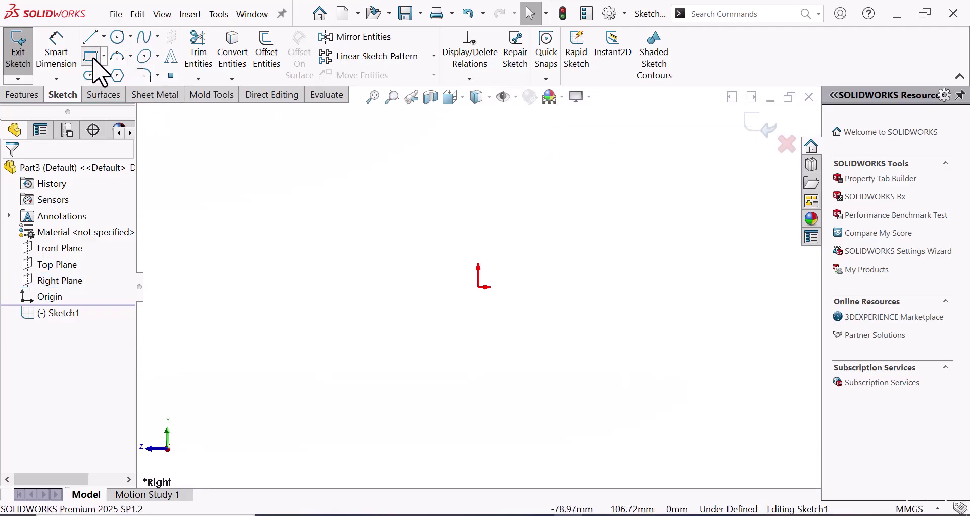
click(94, 57)
click(65, 224)
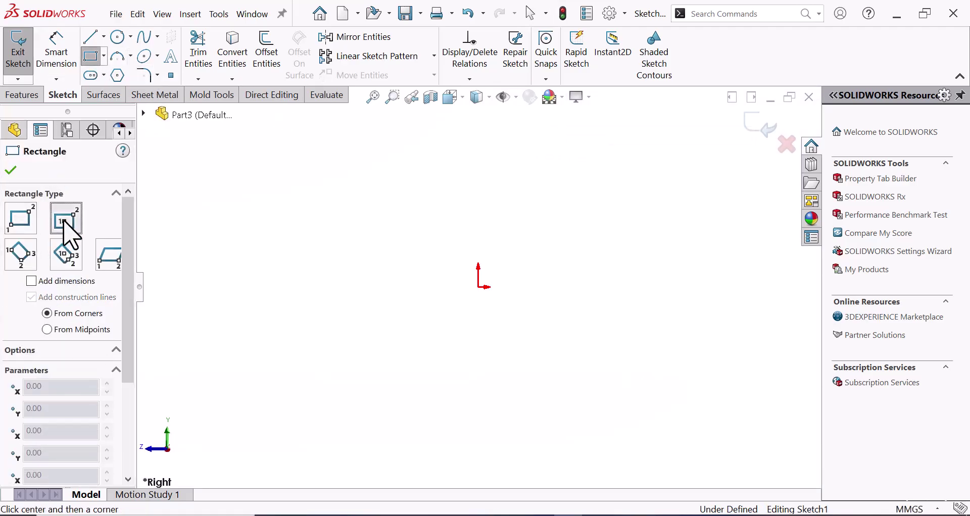
click(479, 287)
click(587, 335)
- Dimension the rectangle's bottom edge and set its width to 33 mm
right_drag(601, 326, 602, 267)
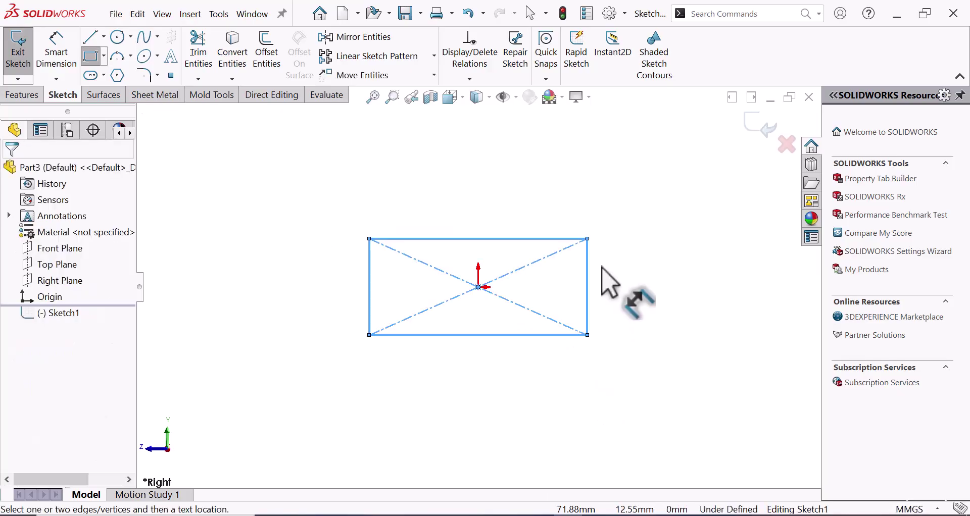
click(493, 336)
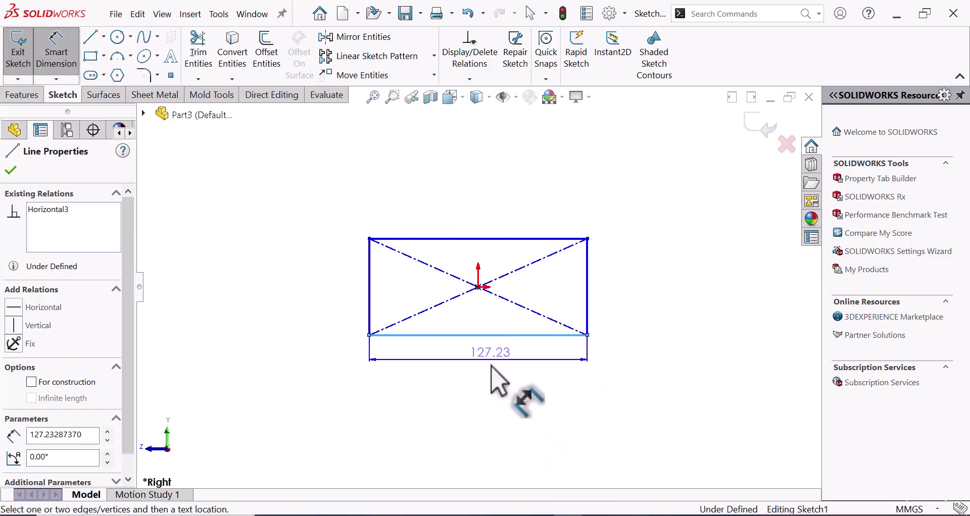
click(494, 371)
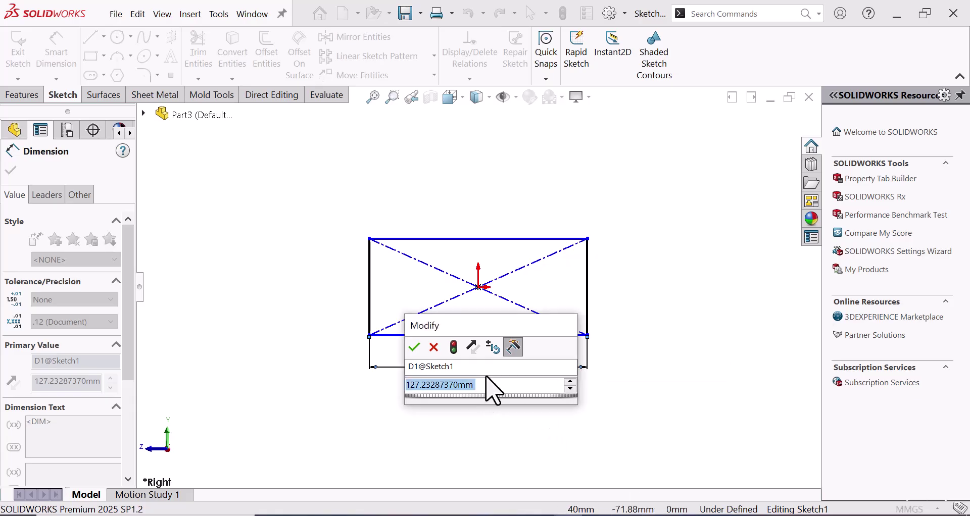
text(33)
key(Return)
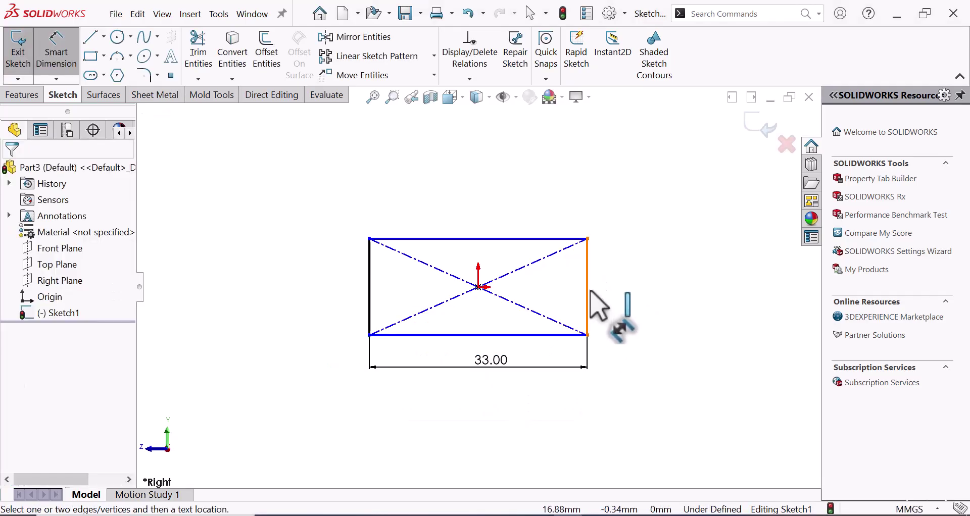
- Dimension the rectangle's vertical side and set its height to 12 mm
click(615, 293)
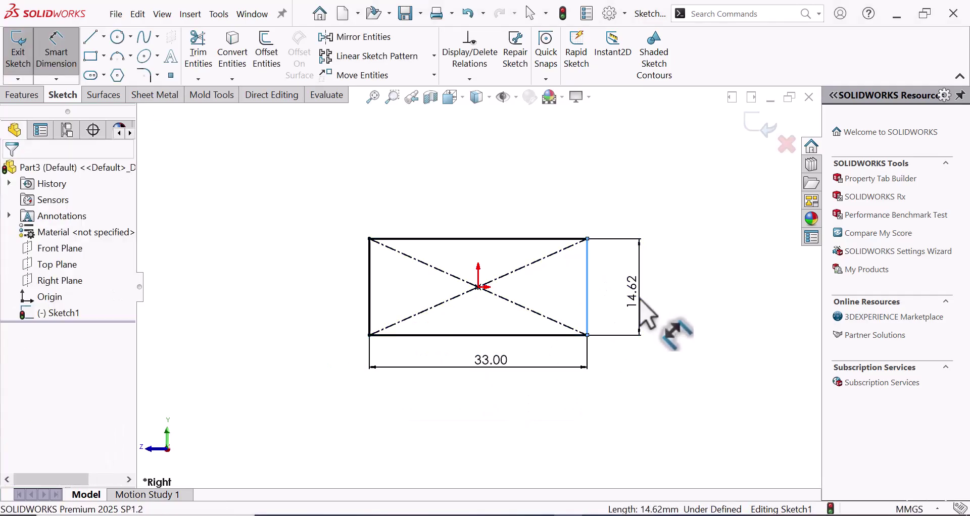
click(641, 297)
text(12)
key(Return)
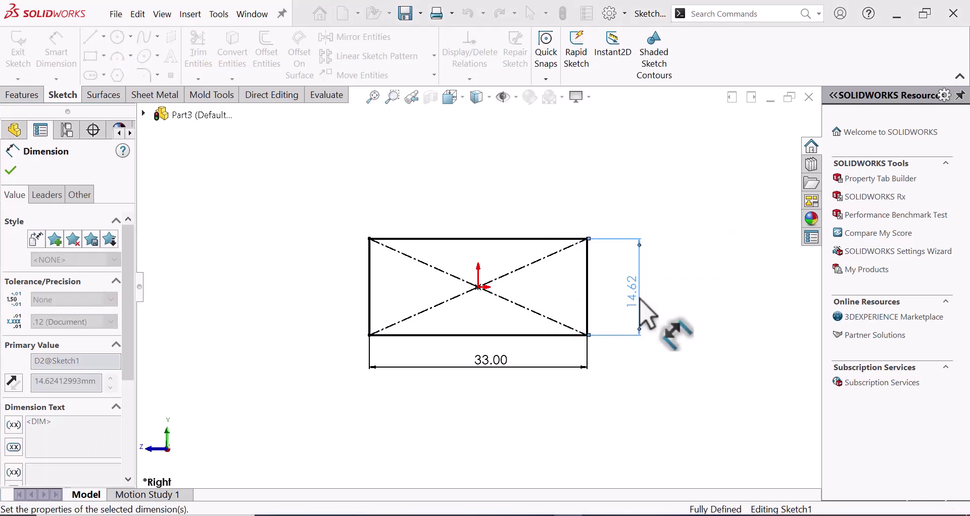
click(695, 326)
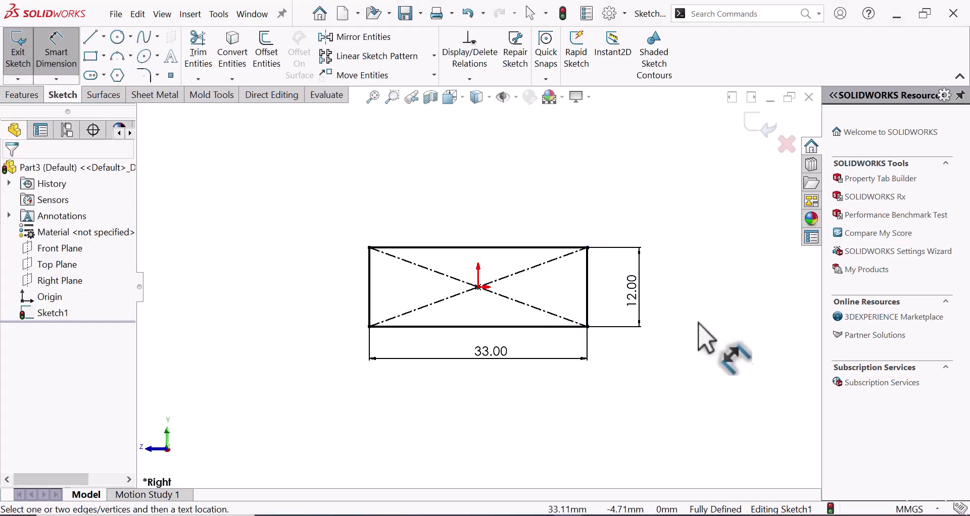
- Extrude the rectangle as a boss with the Mid Plane end condition and a depth of 30 mm
click(22, 95)
click(28, 55)
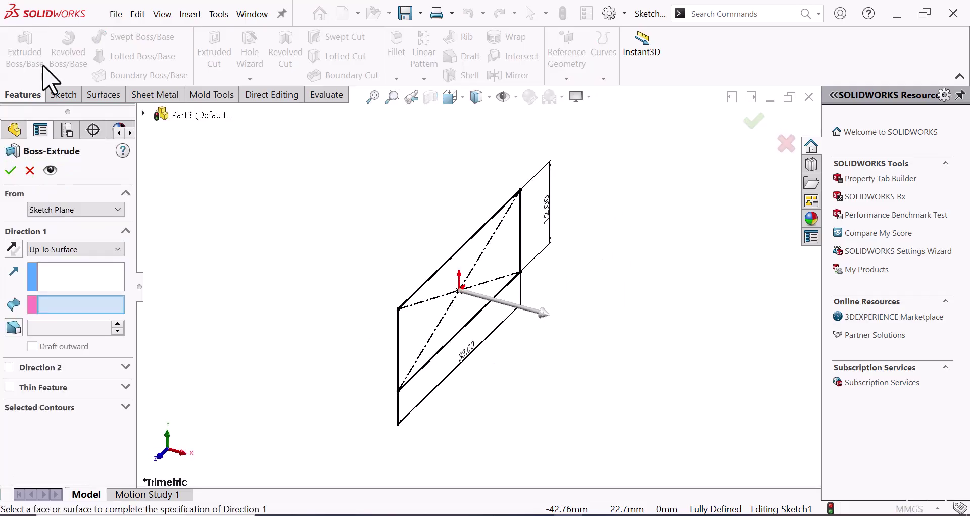
click(89, 251)
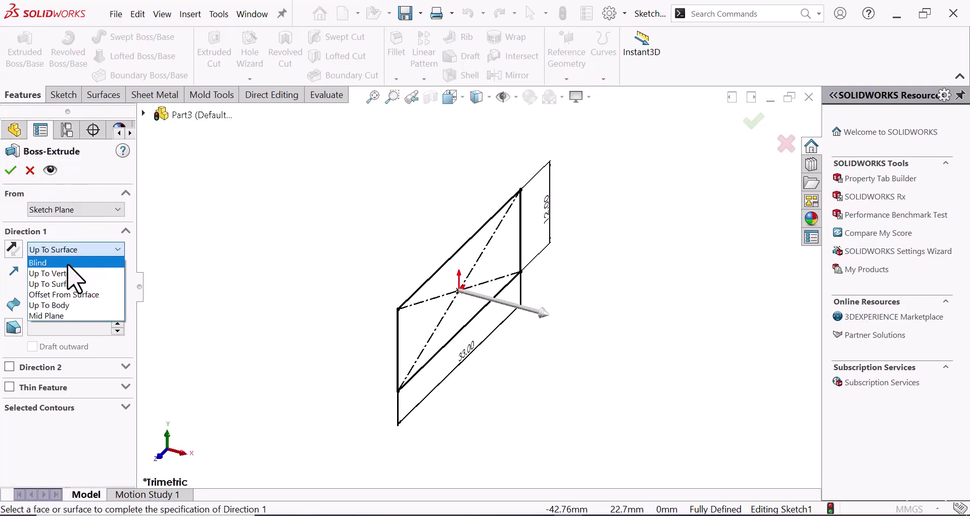
click(69, 264)
click(71, 250)
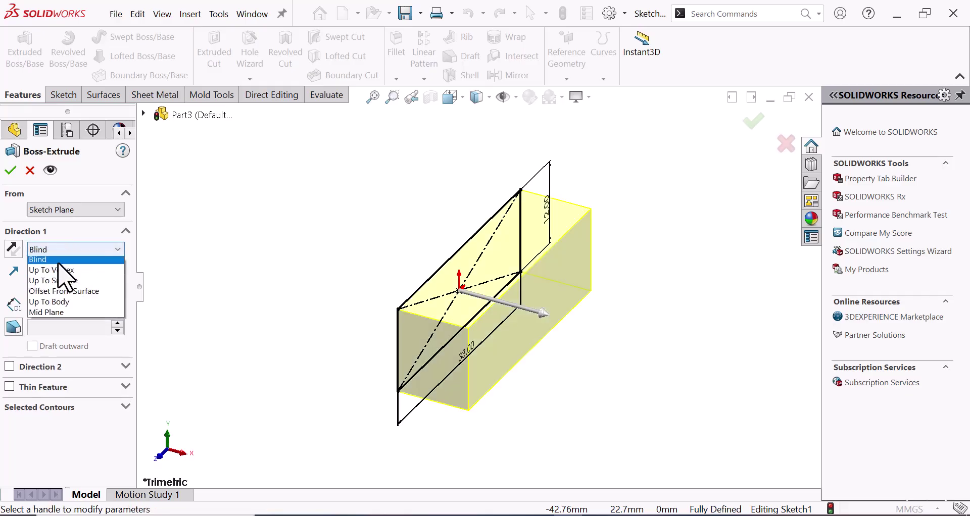
click(47, 317)
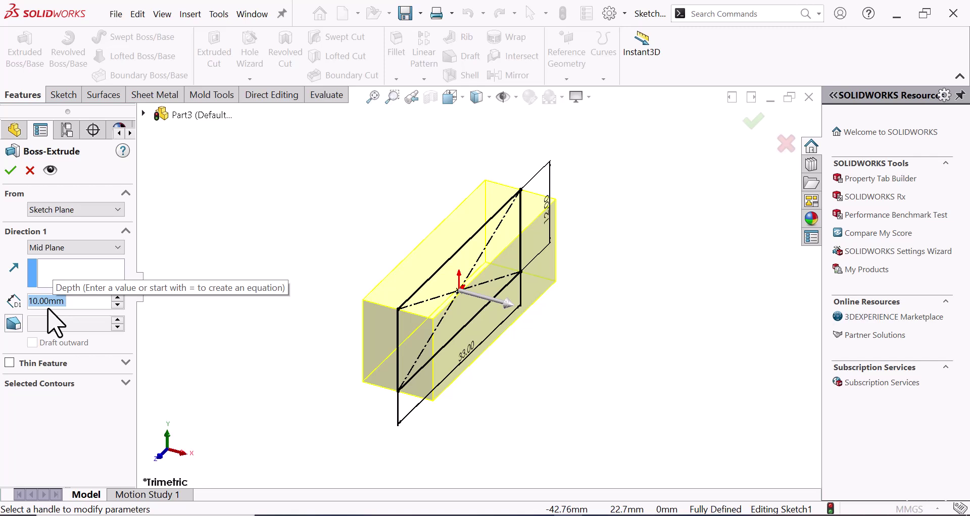
text(30)
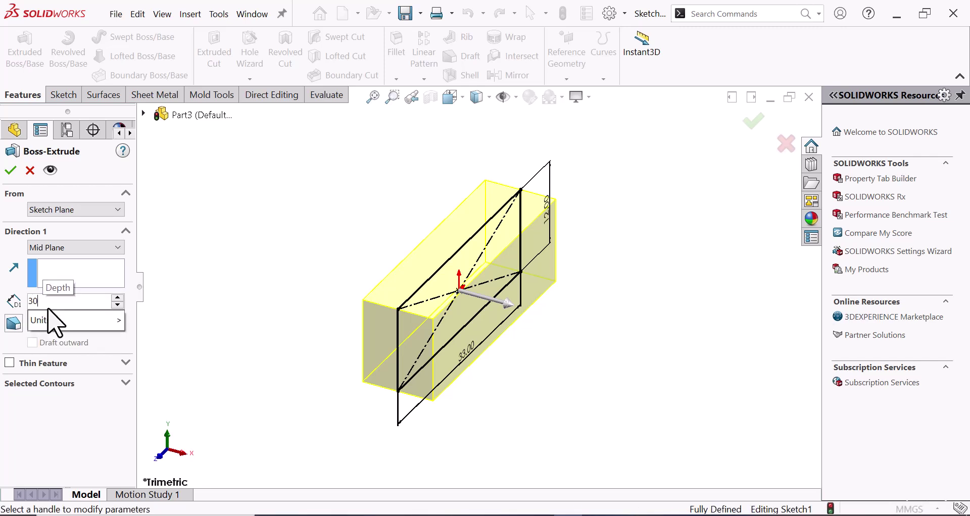
key(Return)
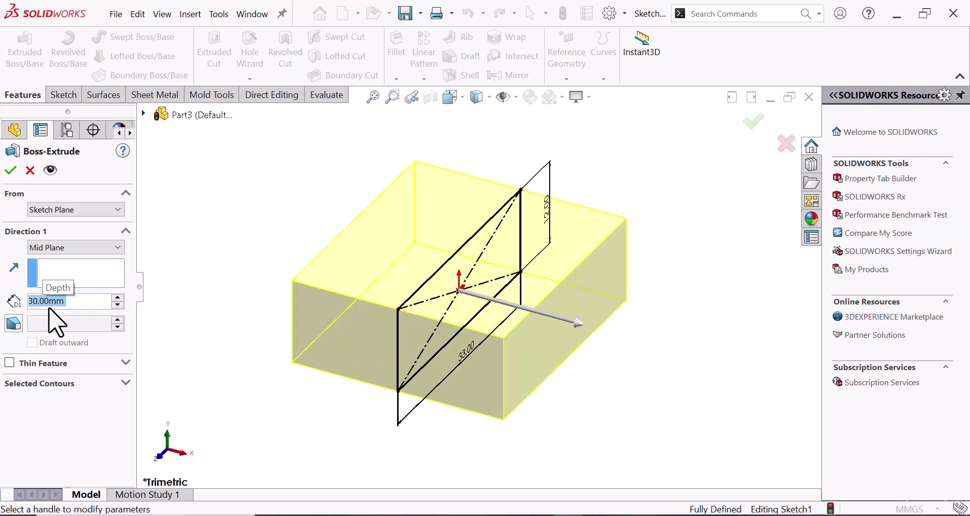
click(10, 172)
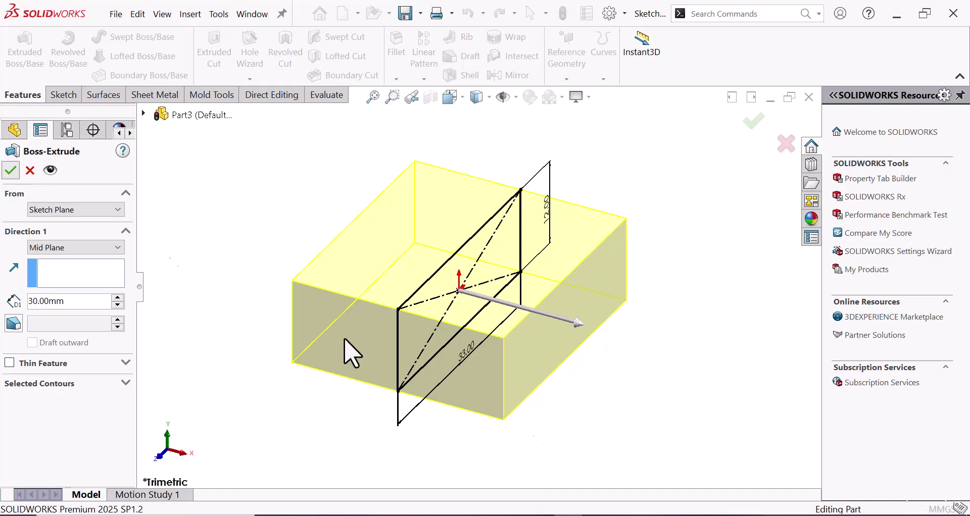
- On the block's front face, sketch a closed trapezoid-like line profile based on the lower edge, about 6.5 mm wide below and 10.6 mm above
scroll(546, 353, down, 1)
click(402, 316)
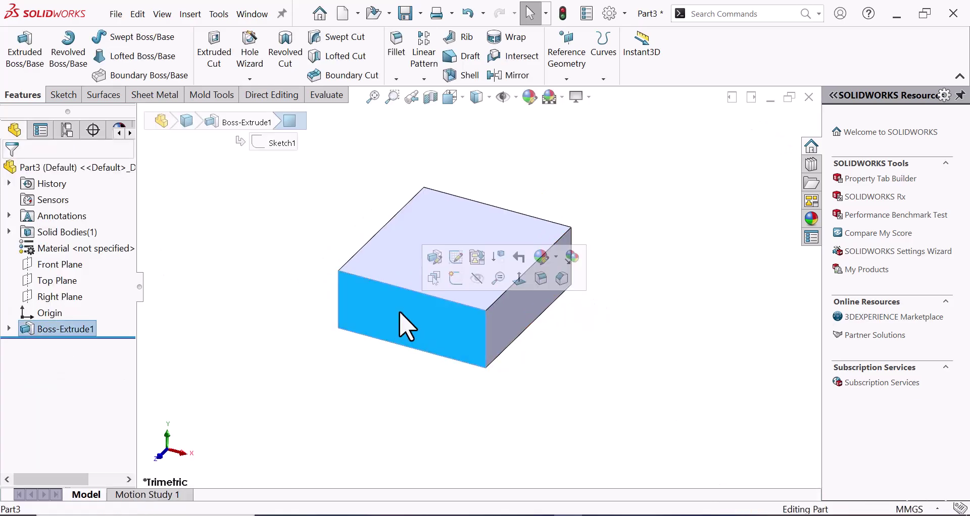
click(453, 281)
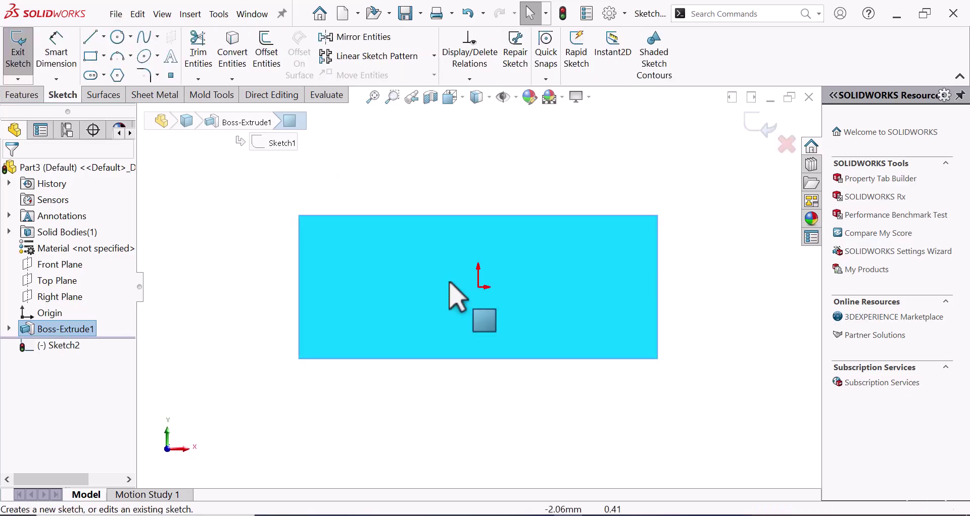
right_drag(558, 423, 505, 427)
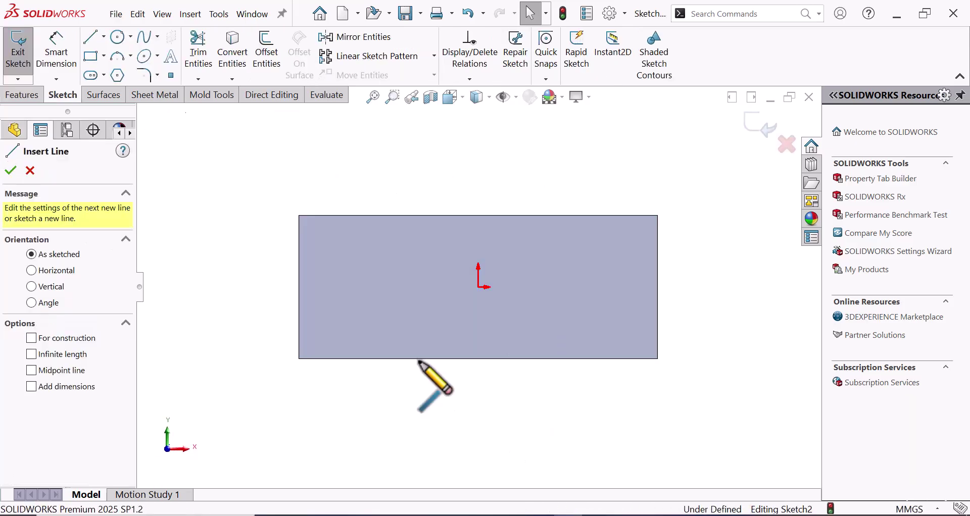
click(423, 358)
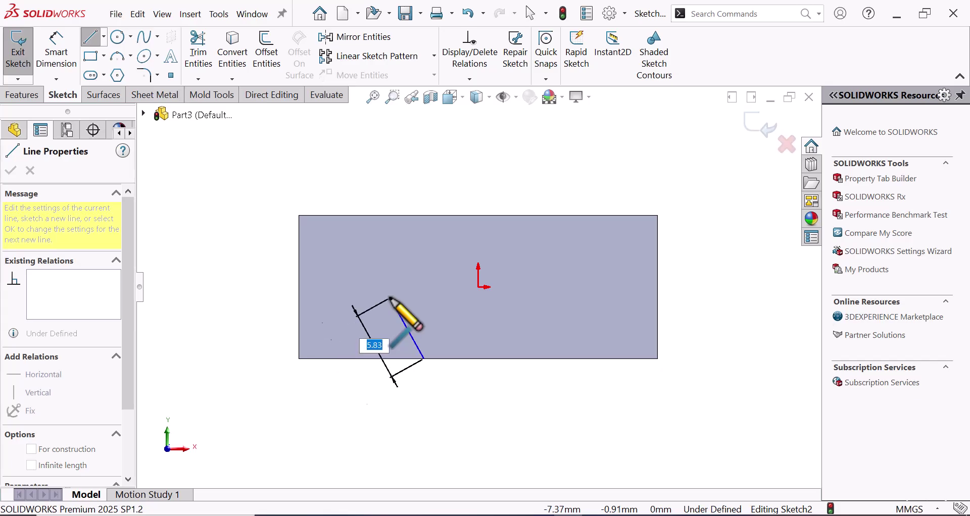
click(390, 298)
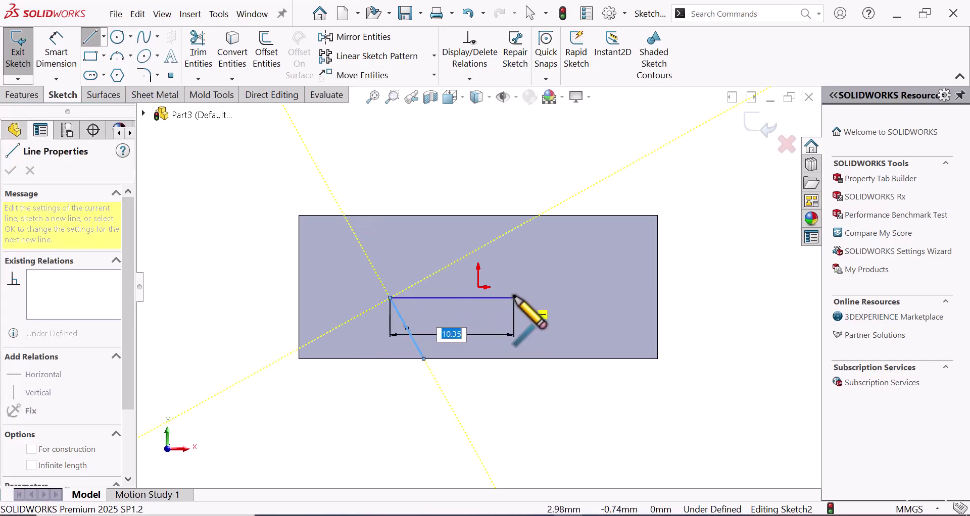
click(516, 298)
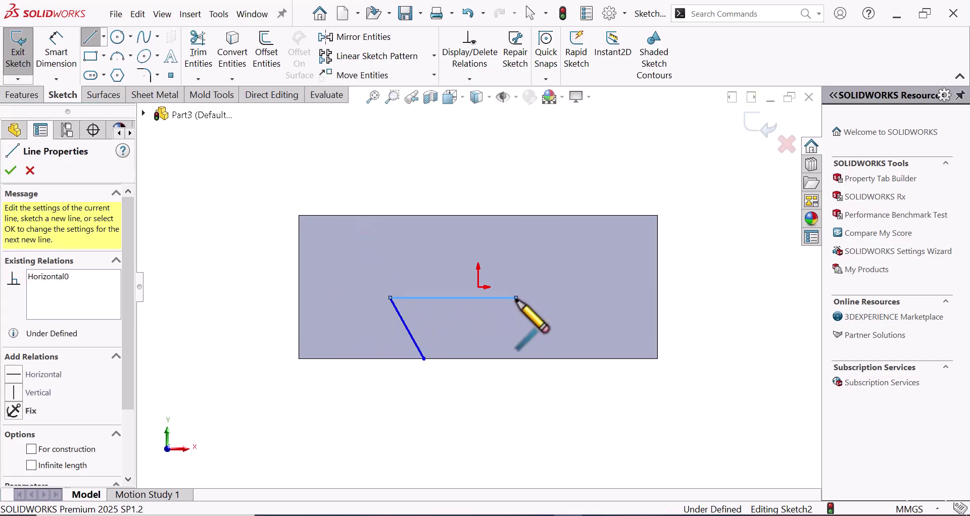
click(502, 359)
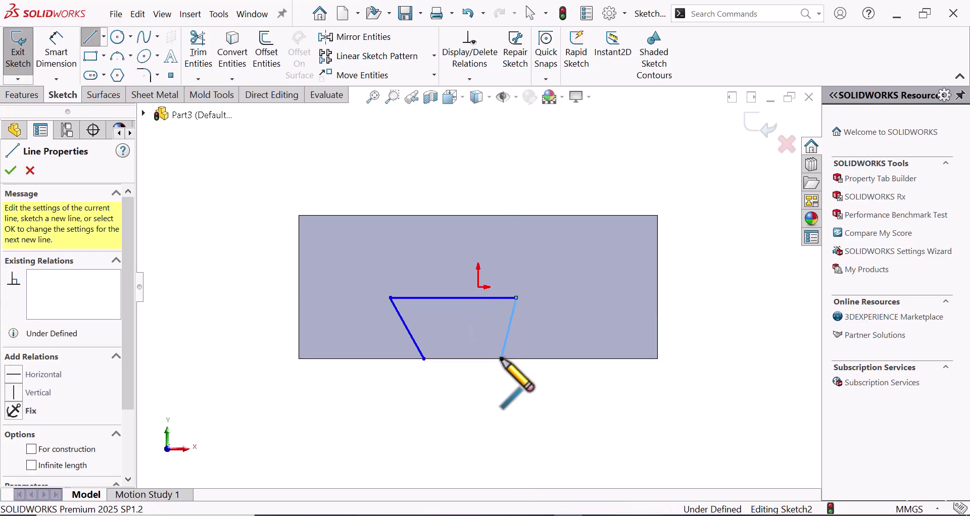
click(424, 359)
right_click(429, 368)
click(468, 374)
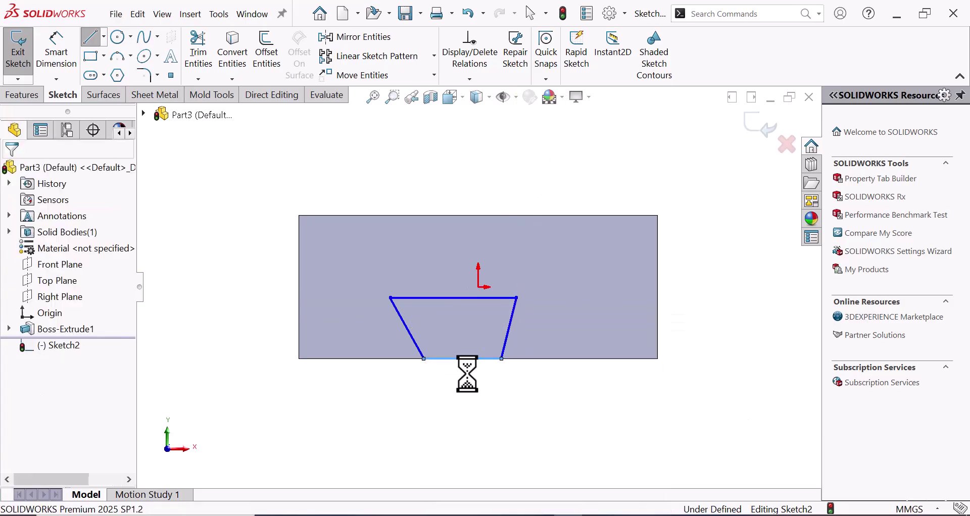
- Dimension the profile's bottom line and set its length to 12 mm
right_drag(493, 437, 498, 387)
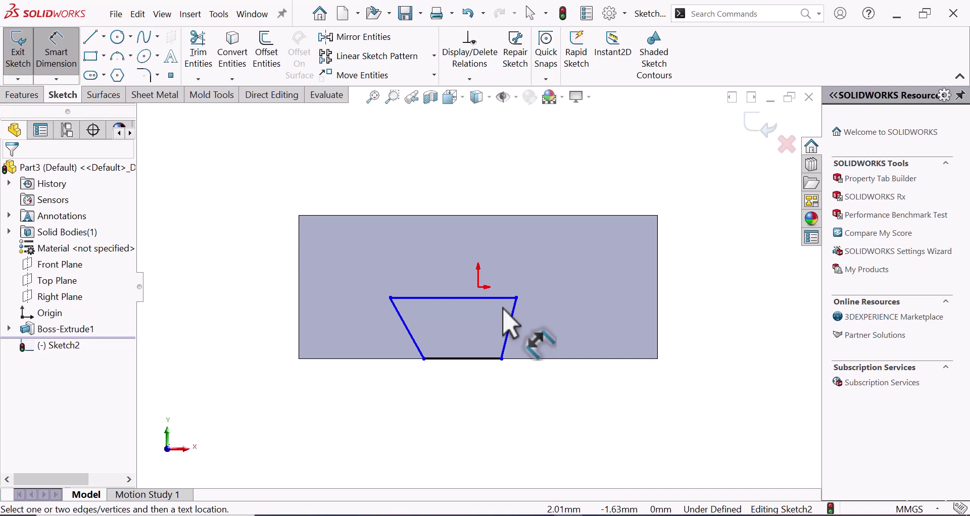
click(480, 360)
click(478, 396)
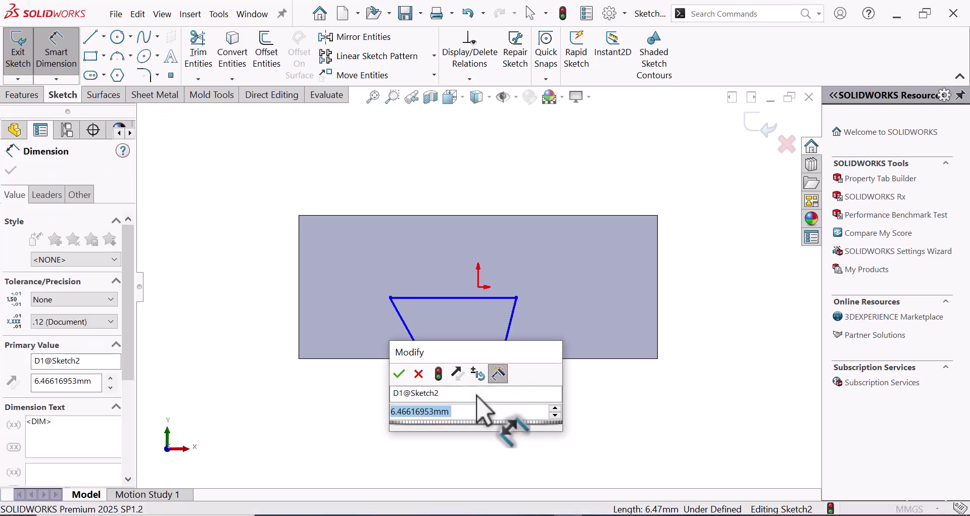
text(12)
key(Return)
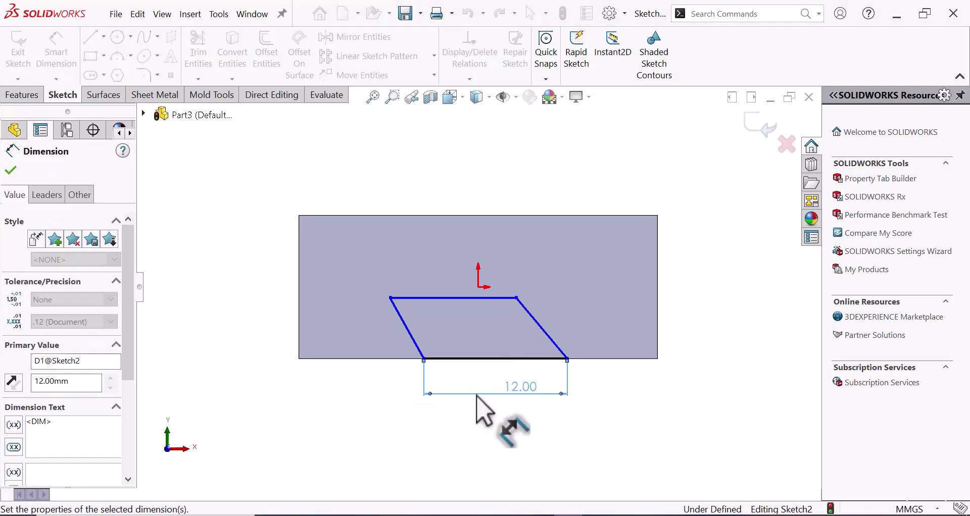
click(704, 331)
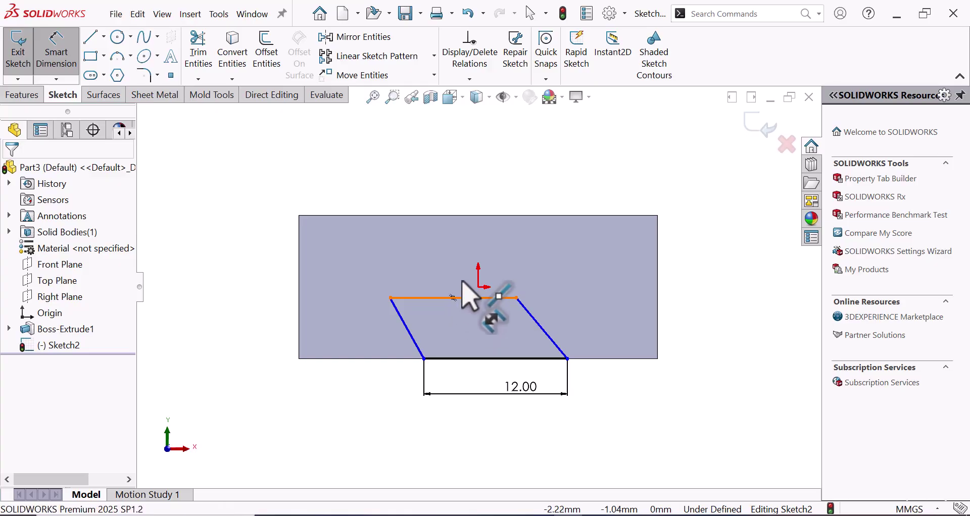
- Dimension the profile's top line and set its length to 20 mm
click(467, 298)
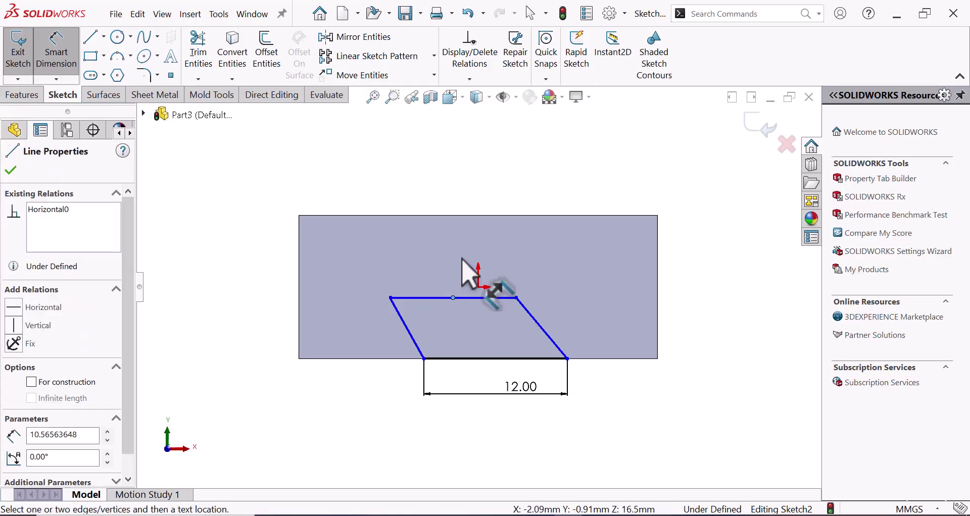
click(473, 298)
click(467, 259)
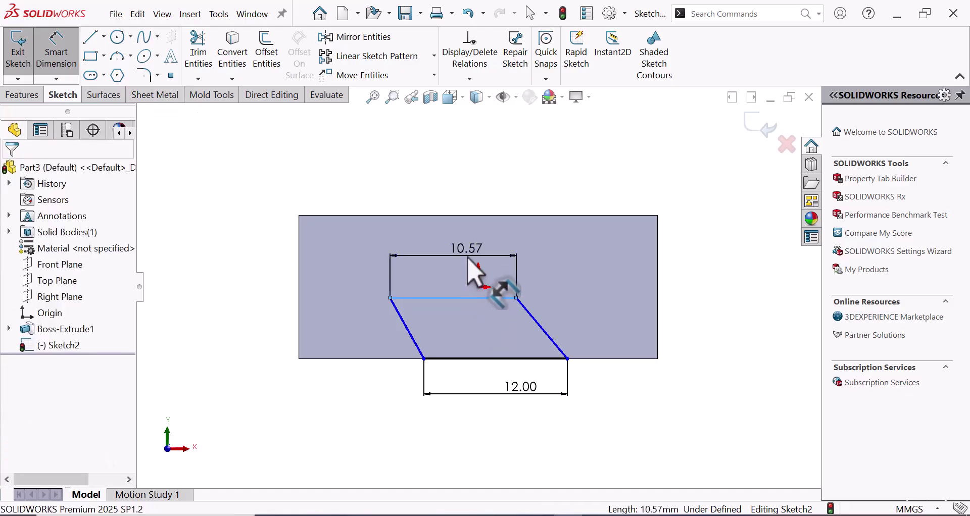
text(20)
key(Return)
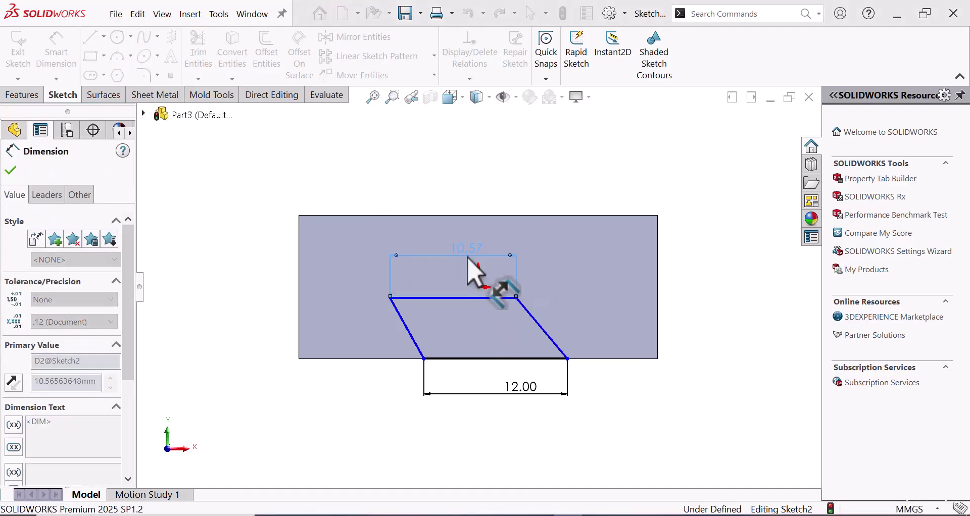
click(649, 426)
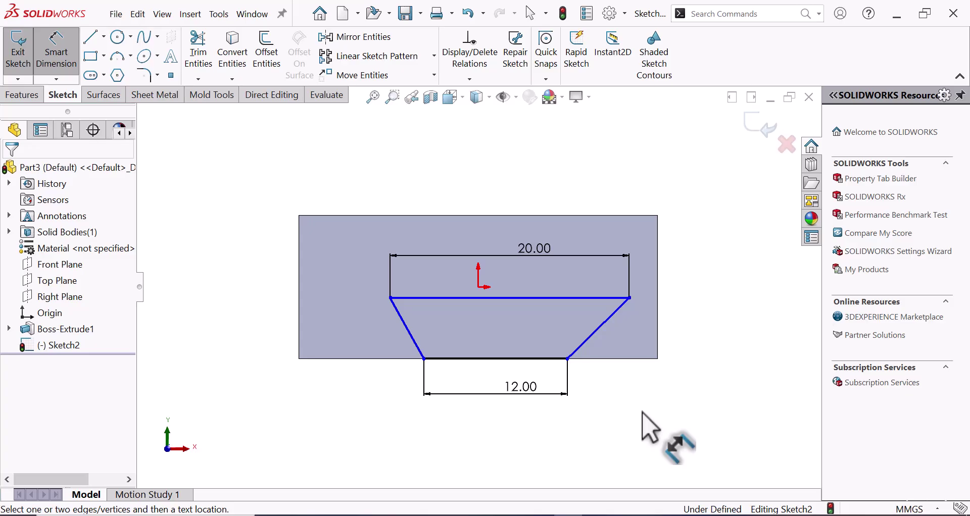
- Add a vertical dimension to the profile's slanted right line and set the height to 12 mm
click(607, 323)
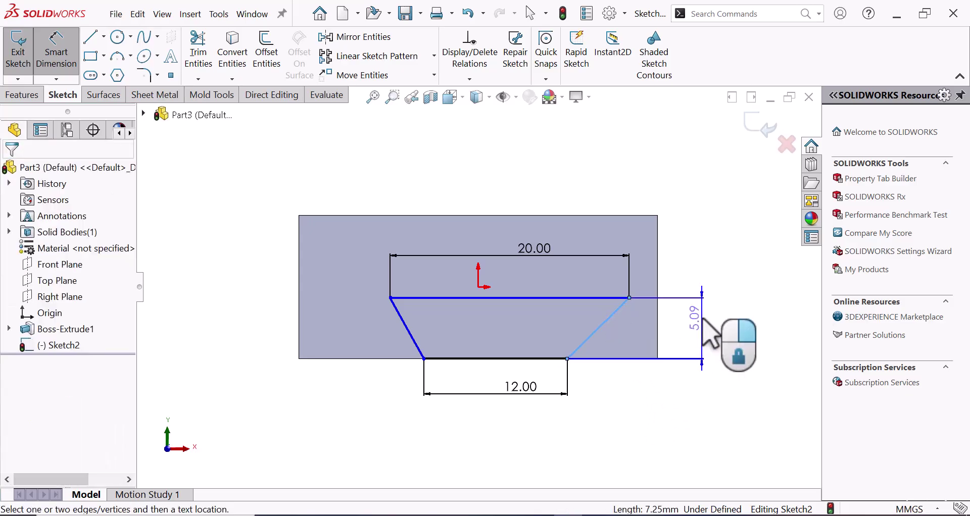
click(704, 320)
text(12)
key(Return)
click(674, 429)
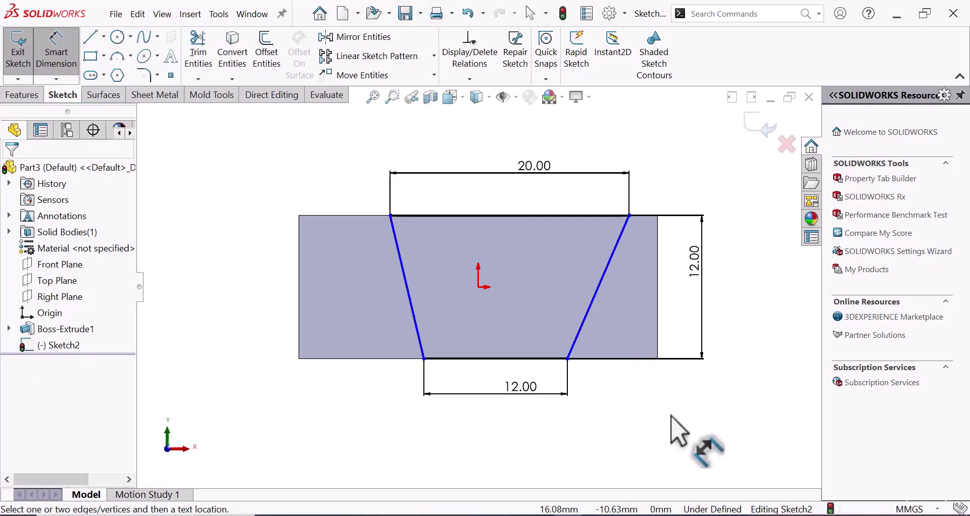
- Set the height dimension of the trapezoidal profile to 6 mm and finish dimensioning
click(692, 263)
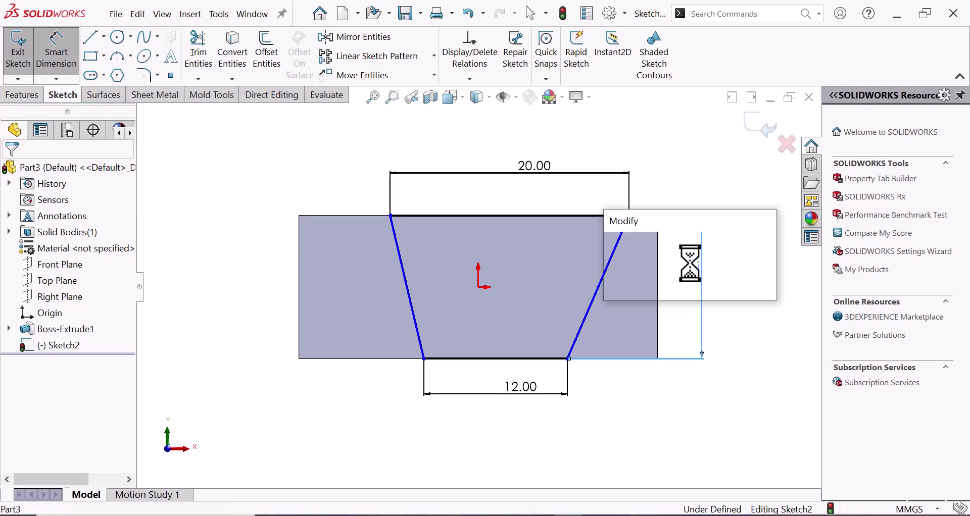
text(6)
key(Return)
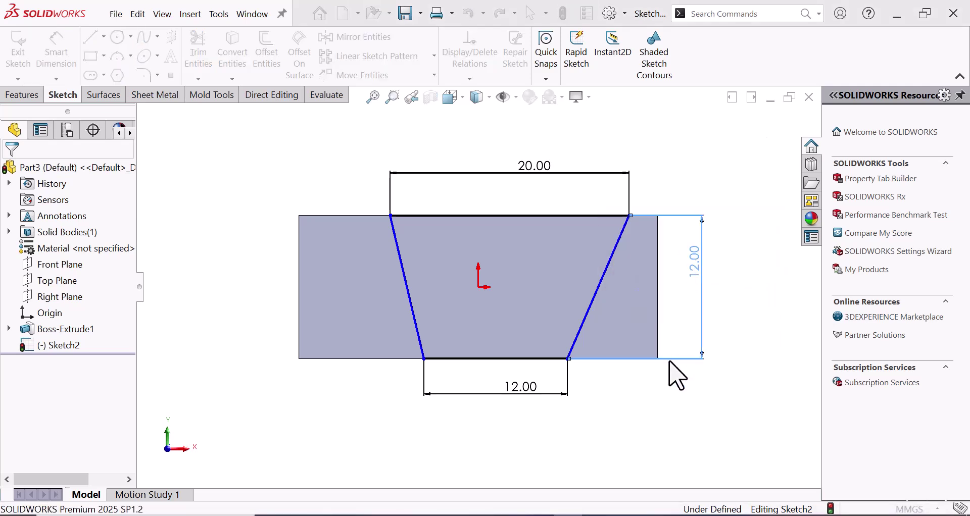
right_click(639, 427)
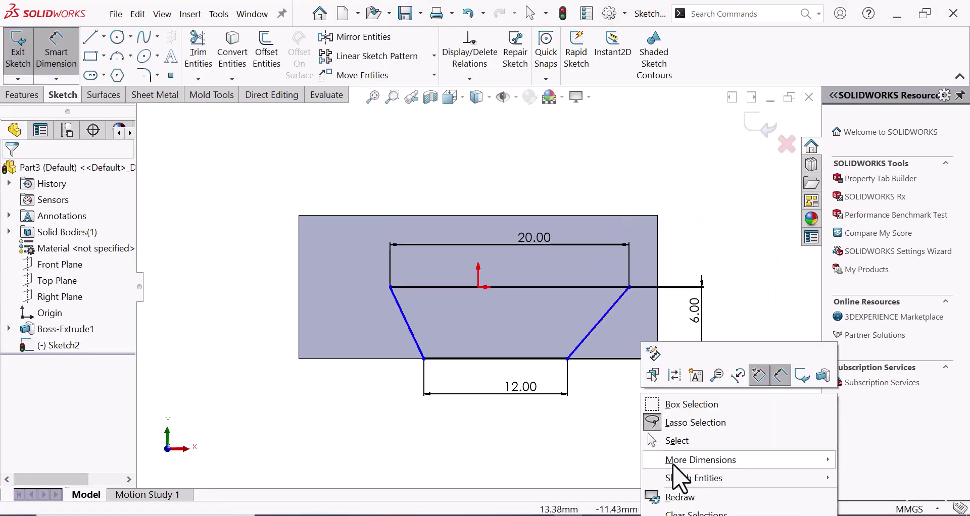
click(666, 441)
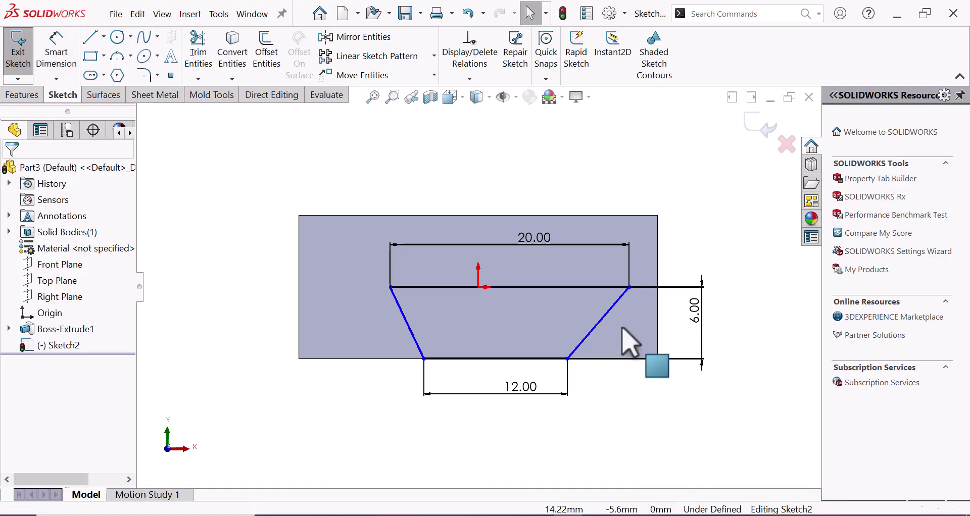
- Add a vertical relation between the midpoint of the trapezoid's top line and the origin
right_click(560, 288)
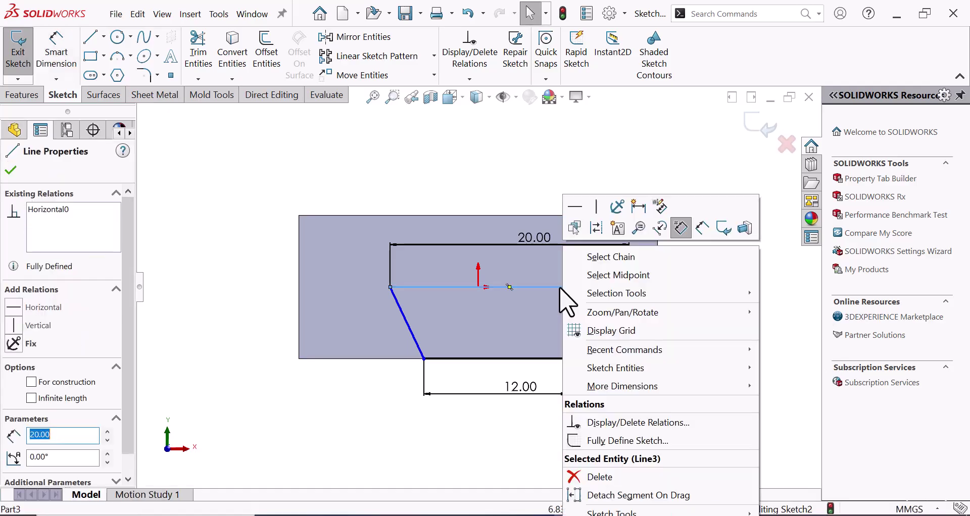
click(636, 276)
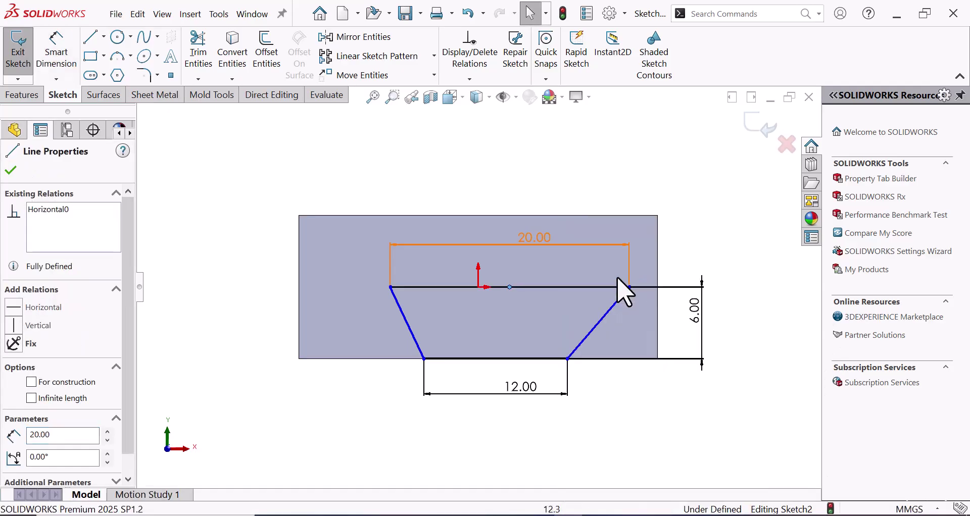
ctrl+click(479, 289)
click(19, 385)
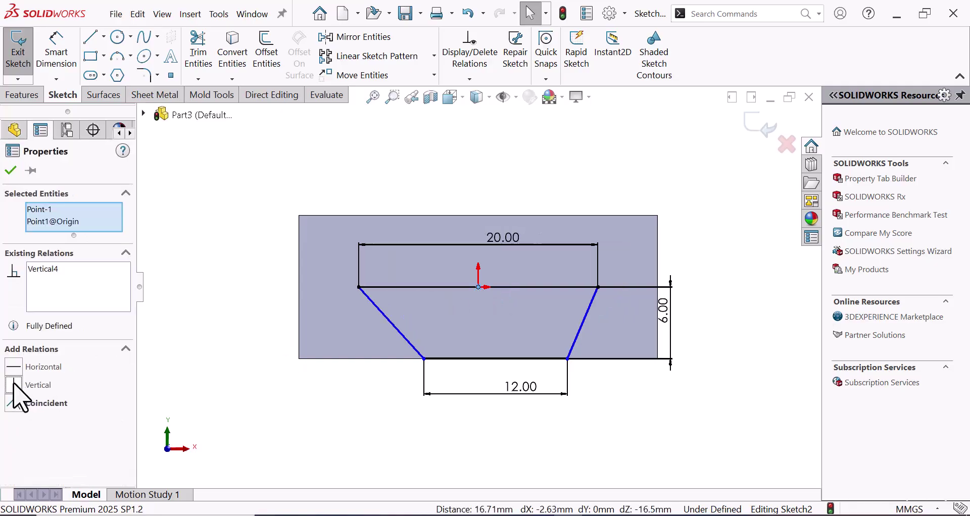
click(369, 452)
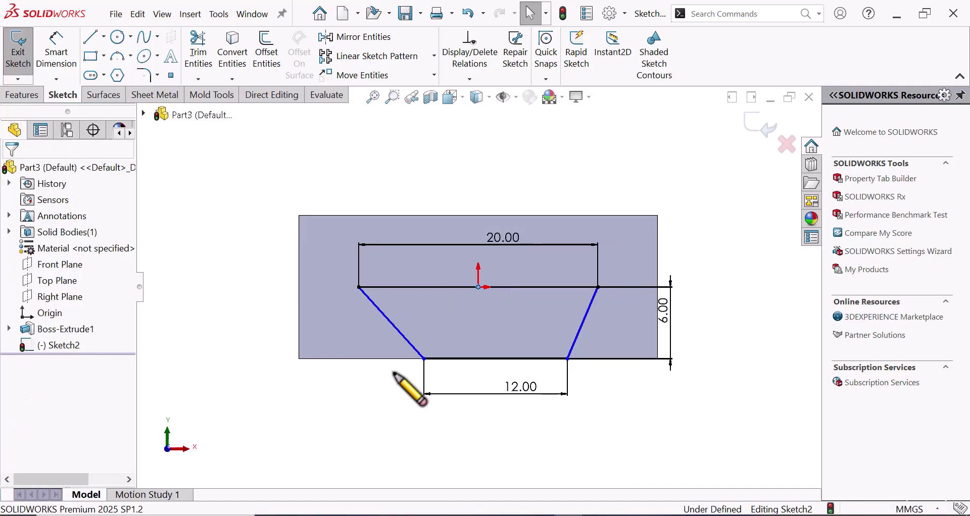
- Make the trapezoid's two slanted side lines equal in length
click(415, 348)
ctrl+click(584, 324)
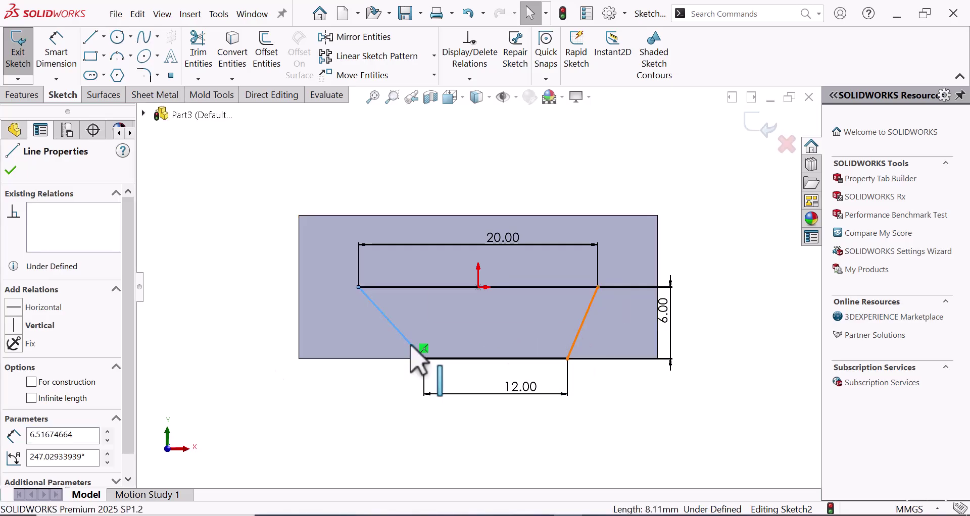
click(16, 458)
click(296, 427)
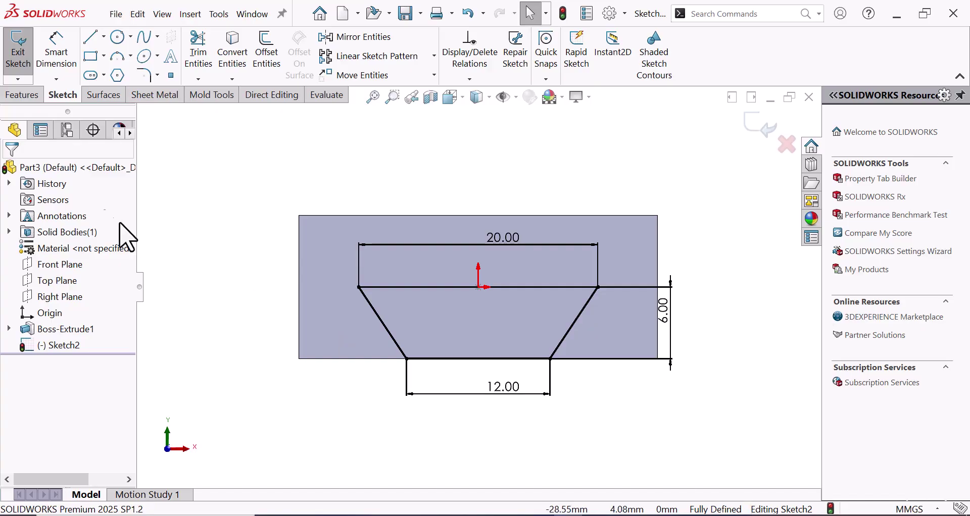
- Cut the trapezoidal profile through the whole block with an Extruded Cut set to Through All
click(23, 95)
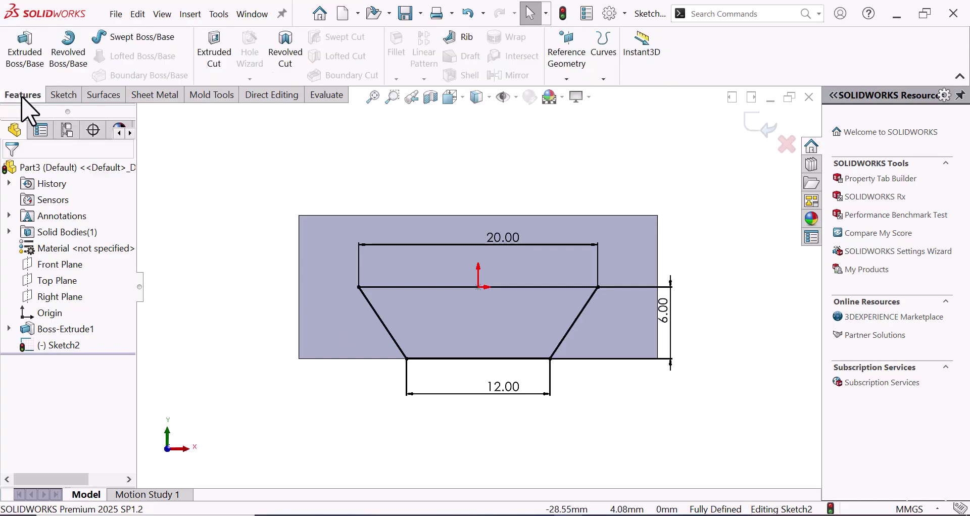
click(222, 60)
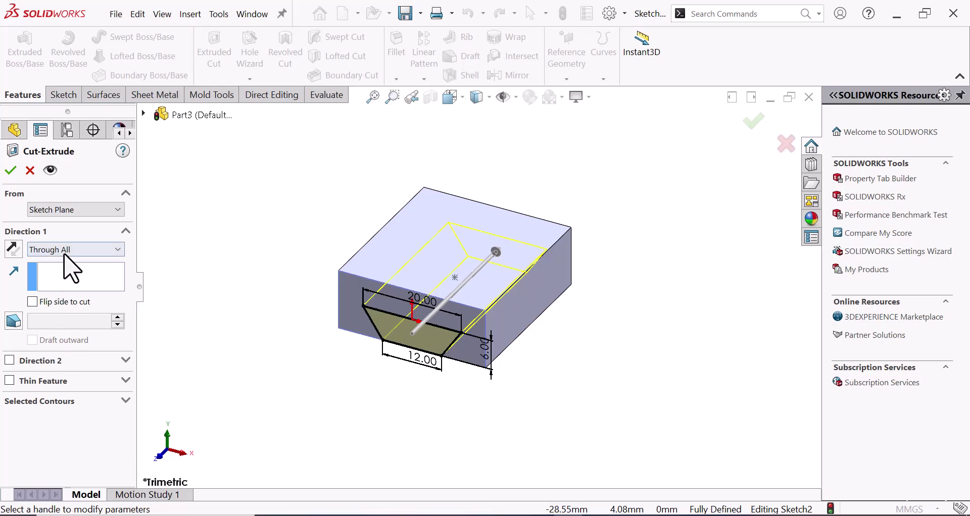
click(14, 173)
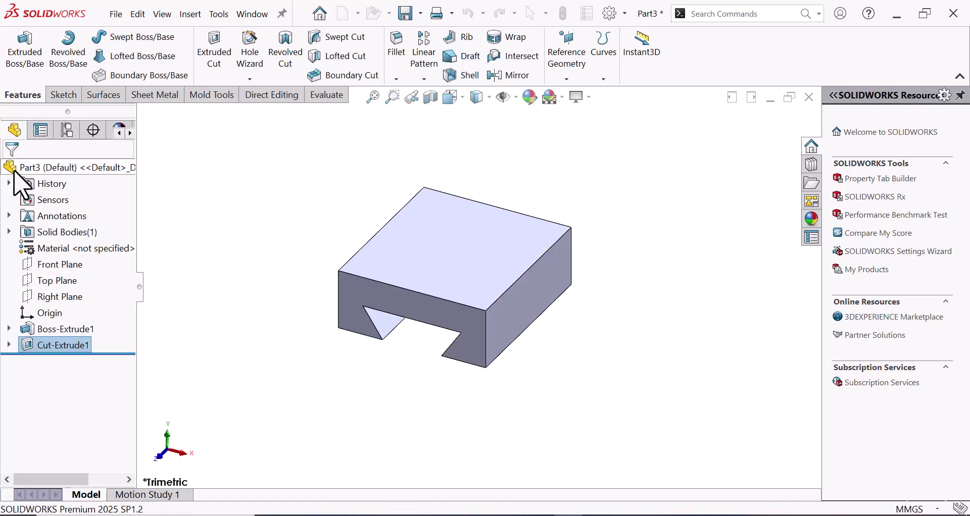
click(580, 391)
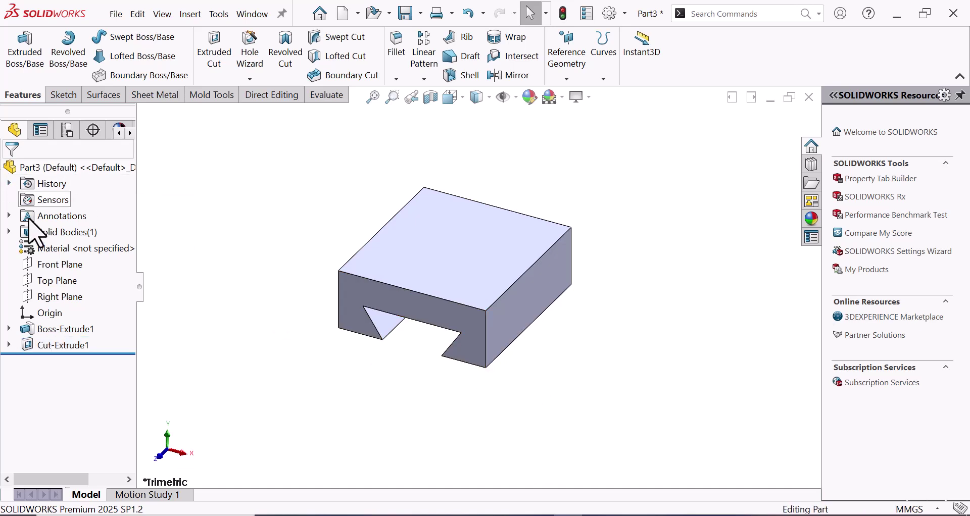
- On the Right Plane, sketch a closed L-shaped profile from the block's upper right corner, with an upright about 3.7 mm wide and a base about 2.3 mm thick
click(55, 297)
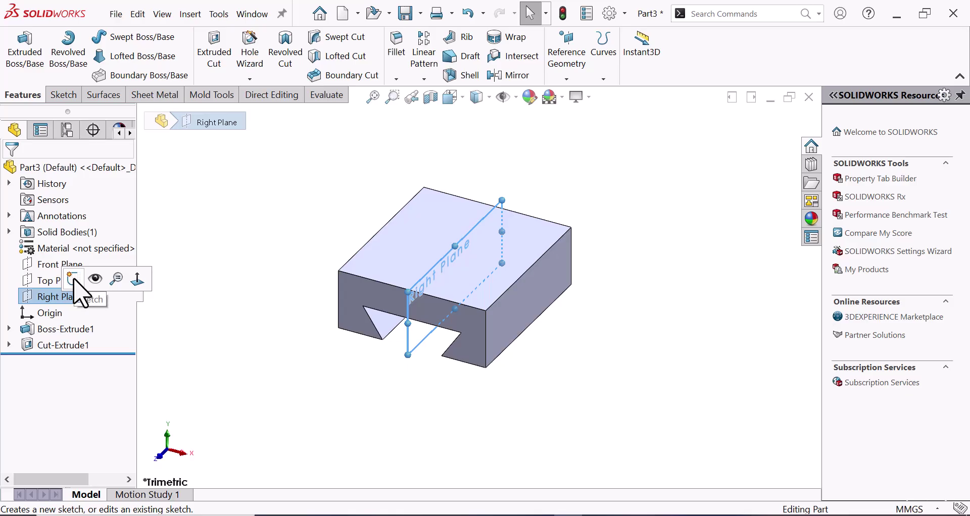
click(75, 282)
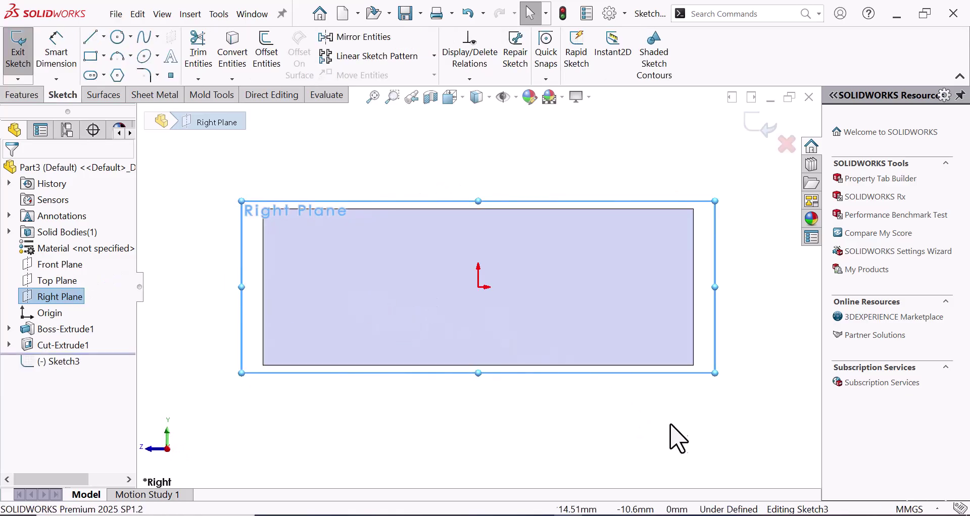
key(l)
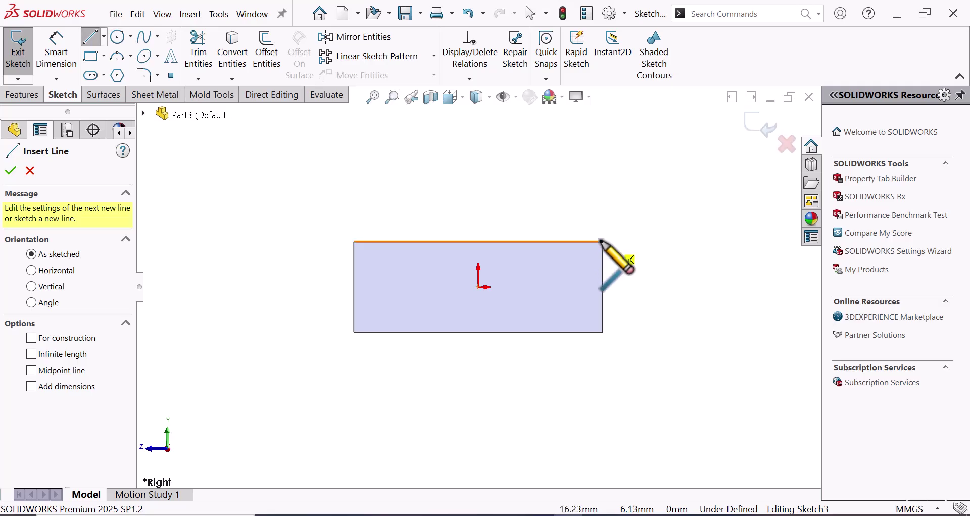
click(601, 241)
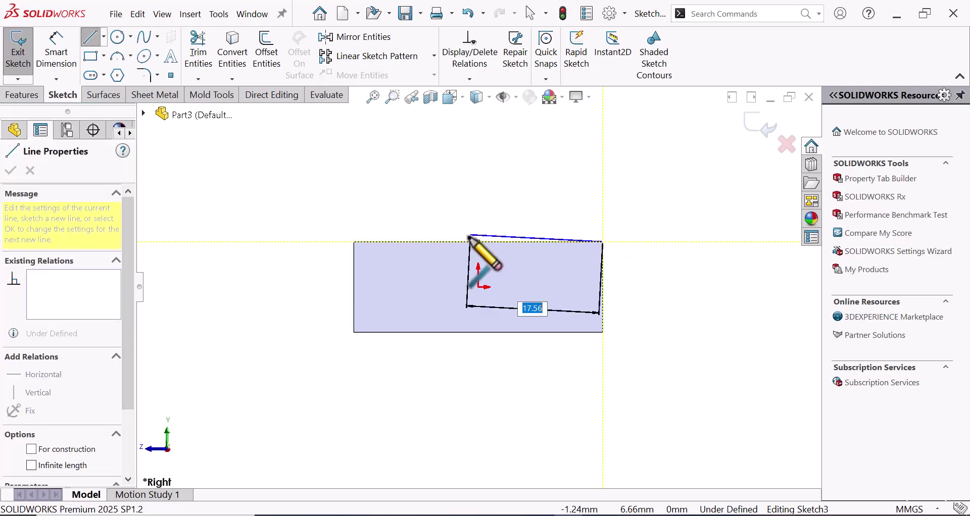
click(439, 242)
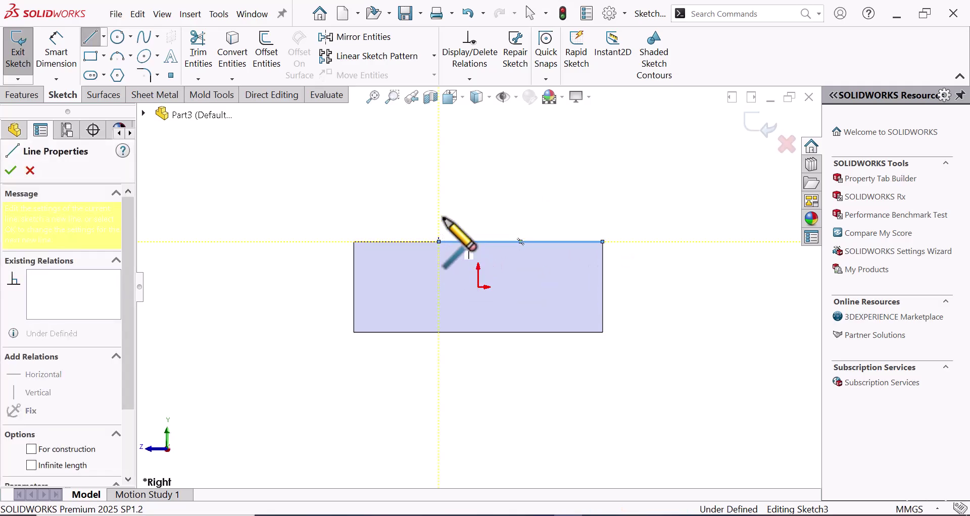
click(439, 135)
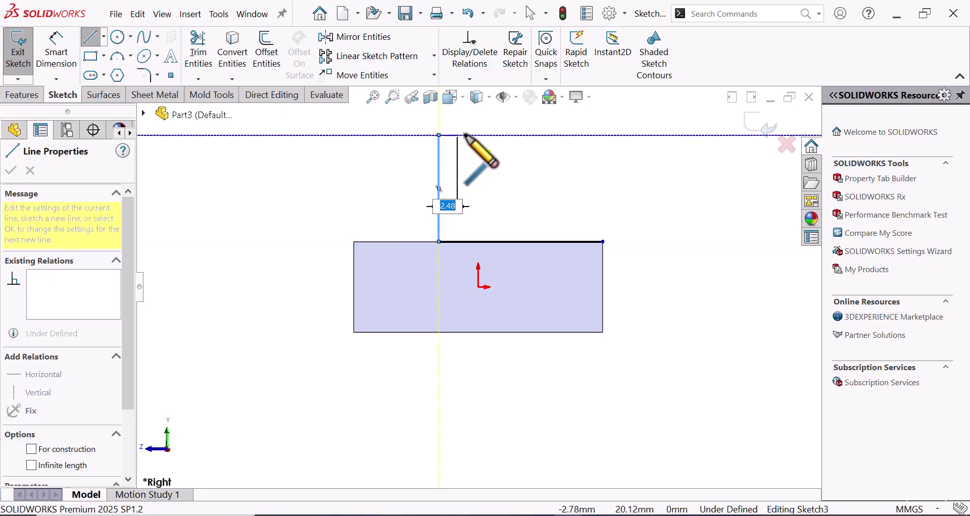
click(466, 135)
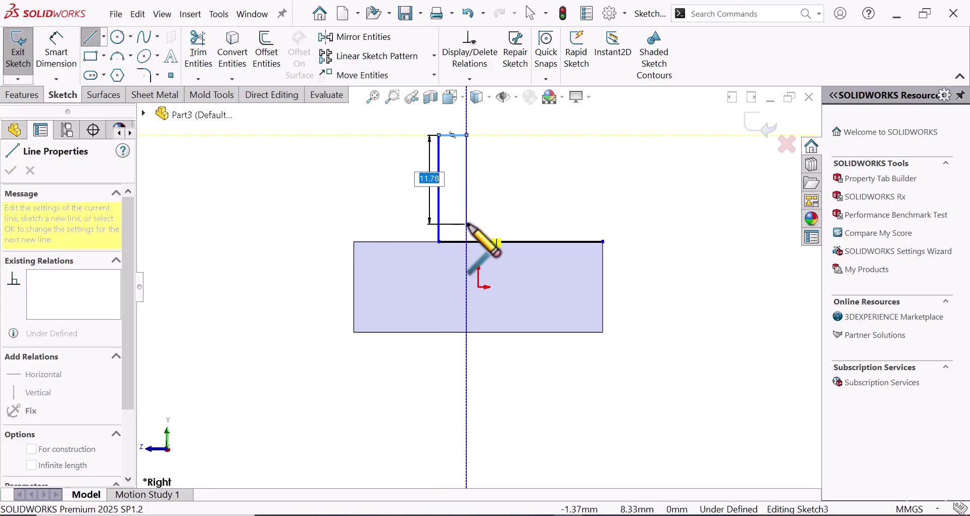
click(466, 224)
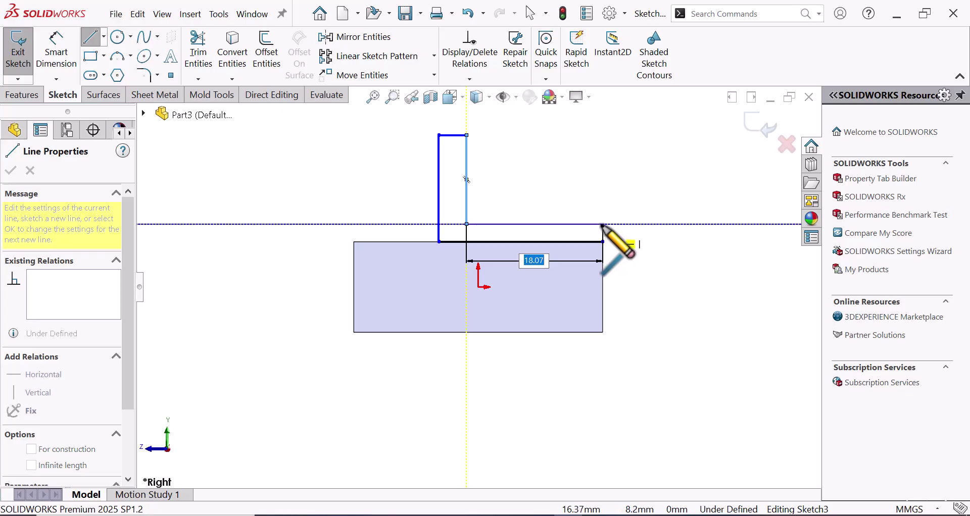
click(603, 224)
click(603, 242)
right_click(606, 244)
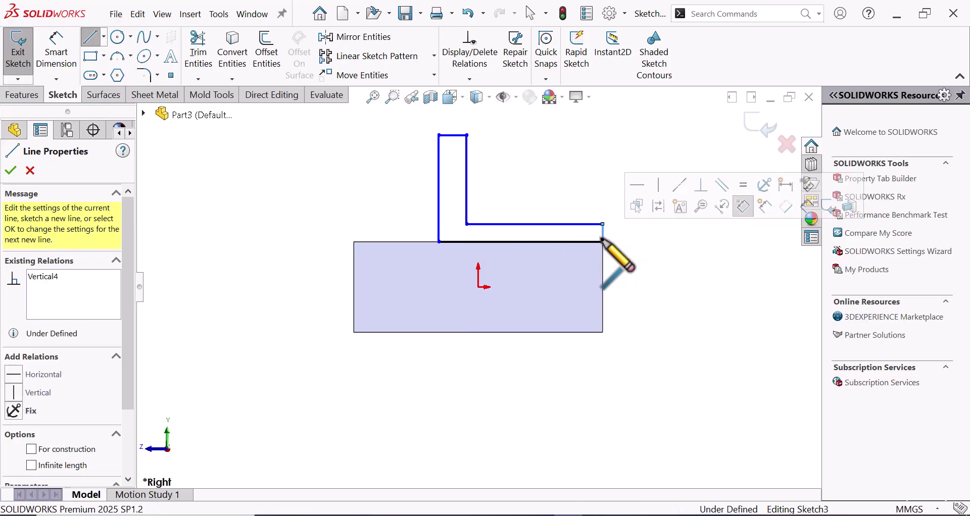
click(640, 251)
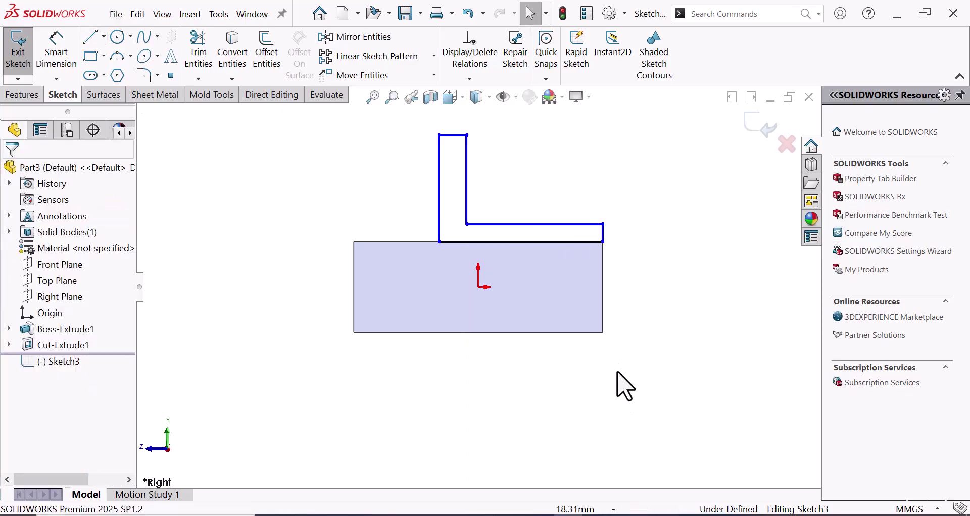
- Dimension the distance from the block's left edge to the L-profile's left vertical line as 12 mm
right_drag(617, 396, 622, 266)
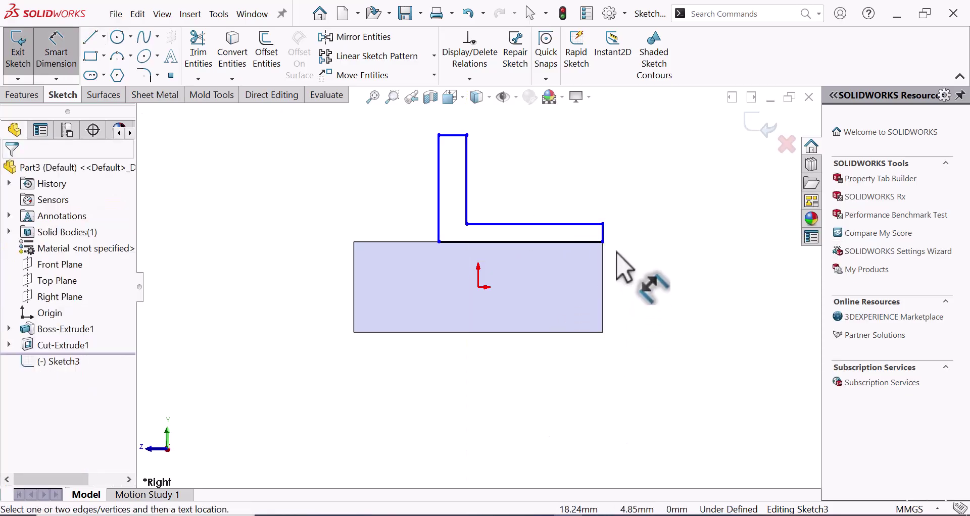
click(439, 221)
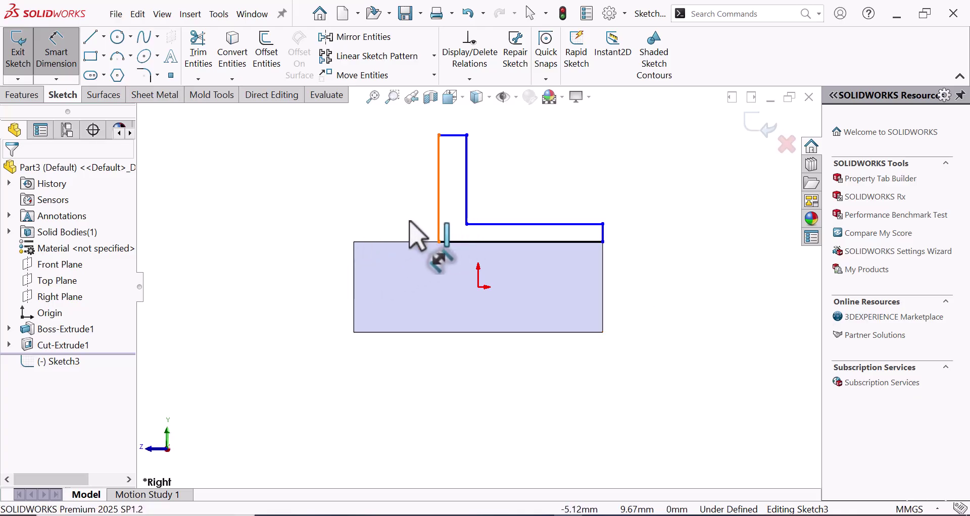
click(354, 267)
click(378, 214)
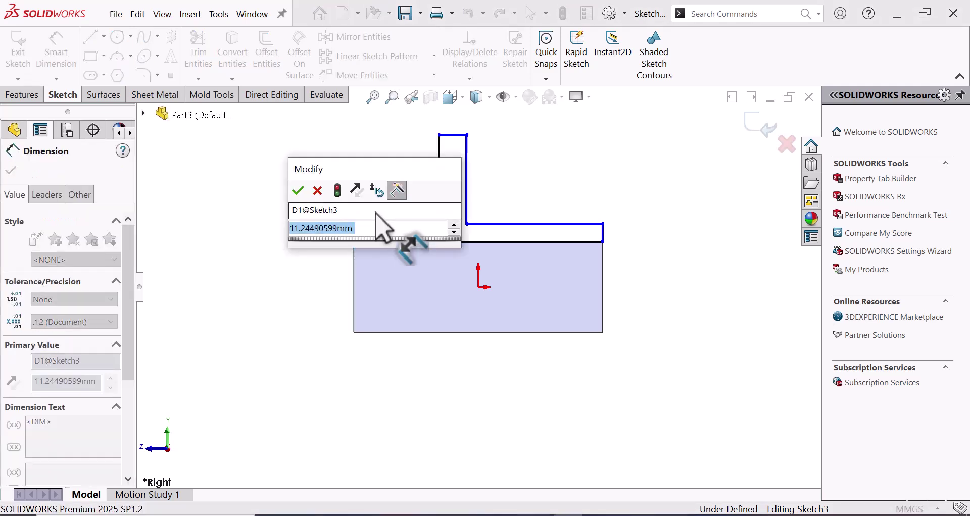
text(12)
key(Return)
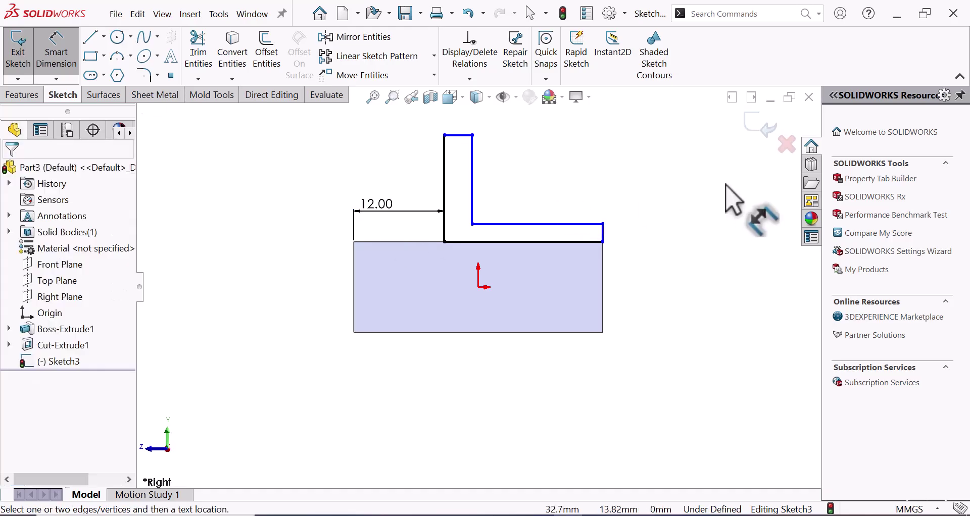
- Dimension the width of the L-profile's upright between its two vertical lines as 8 mm
click(445, 167)
click(474, 167)
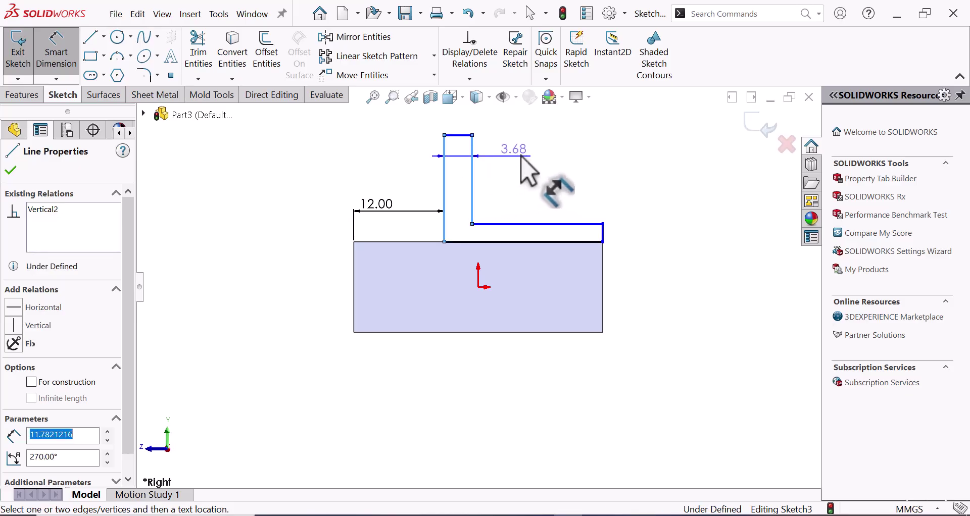
click(522, 157)
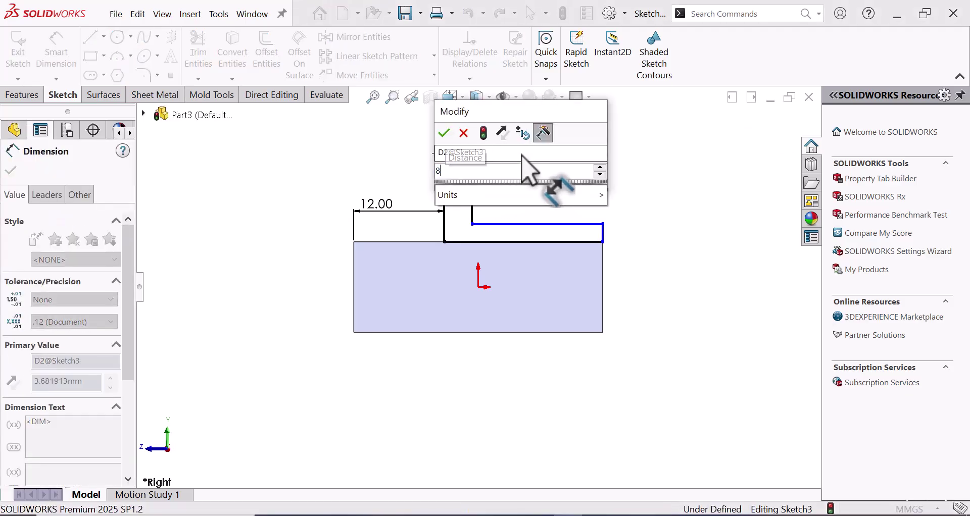
text(8)
key(Return)
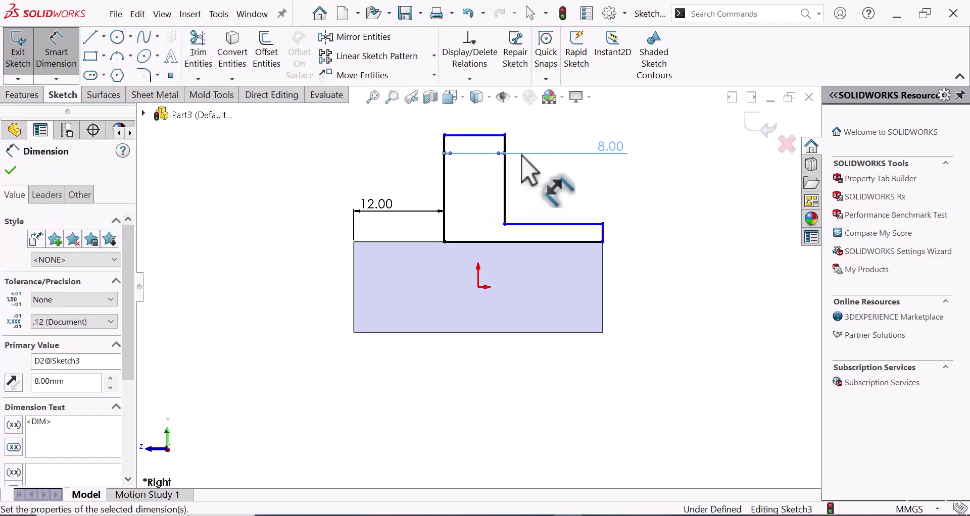
click(653, 204)
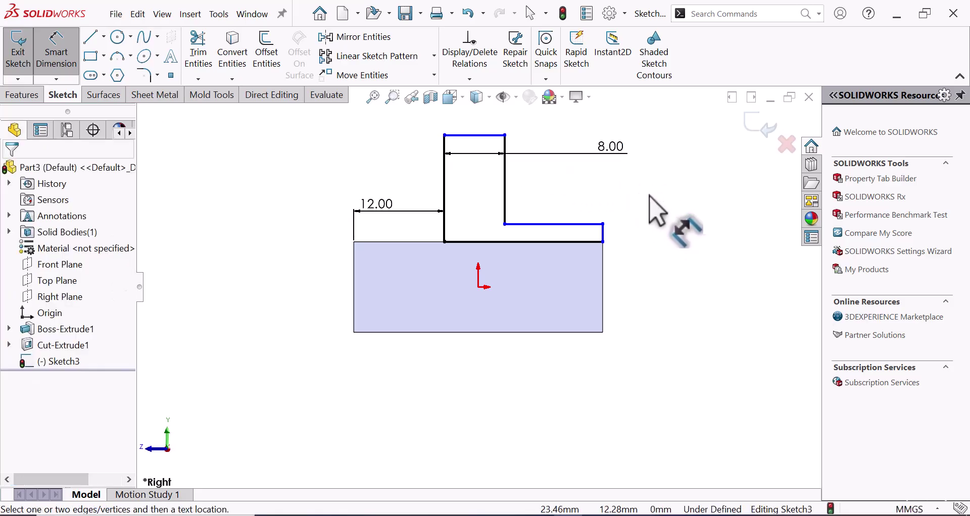
- Dimension the thickness of the L-profile's horizontal leg as 6 mm
click(596, 242)
click(590, 228)
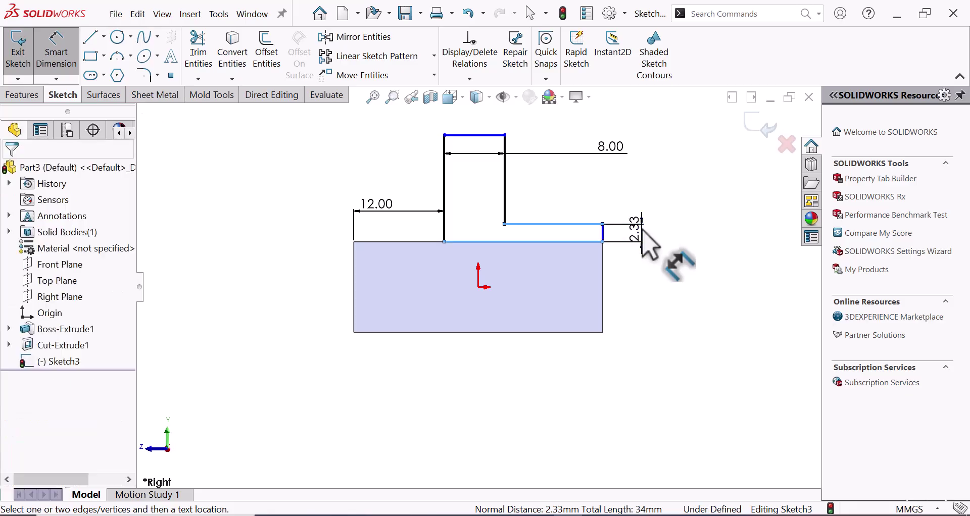
click(643, 230)
text(6)
key(Return)
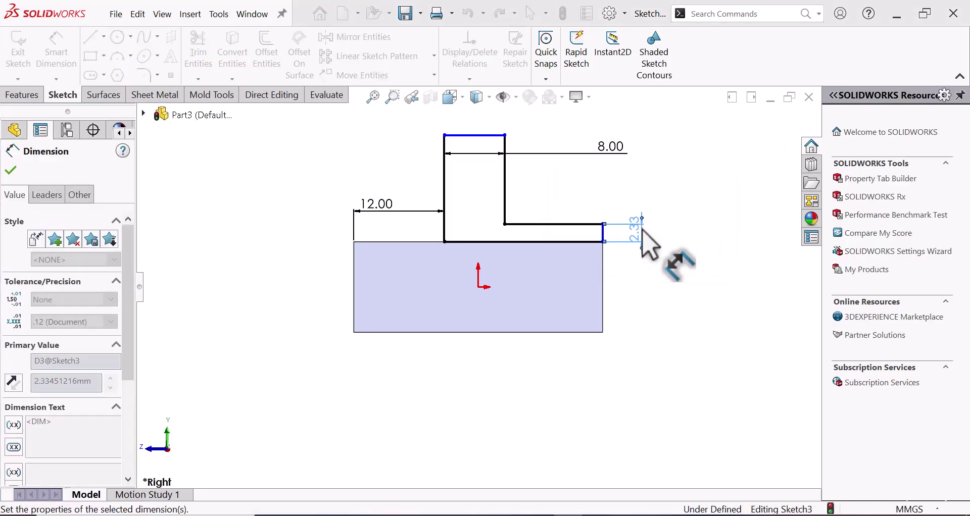
key(Escape)
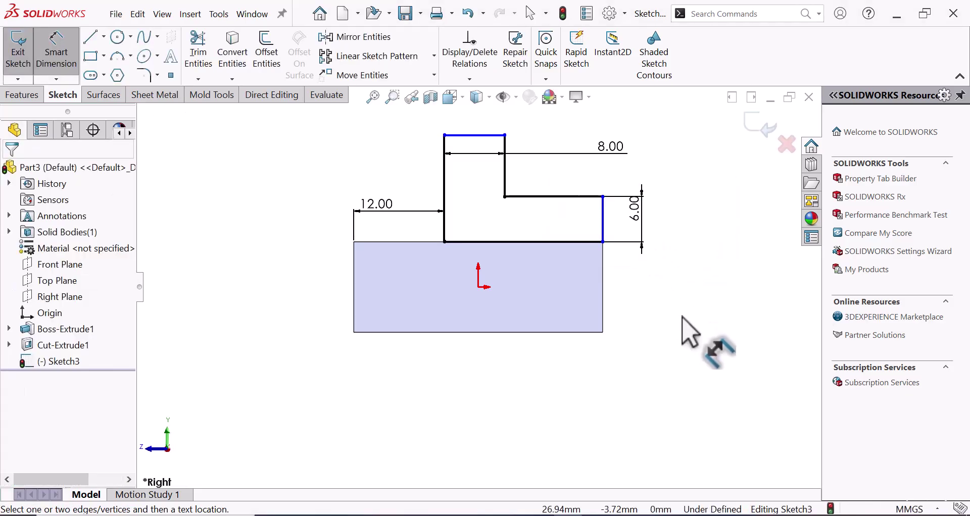
- Dimension the height of the L-profile's upright above its horizontal leg as 20 mm
key(z)
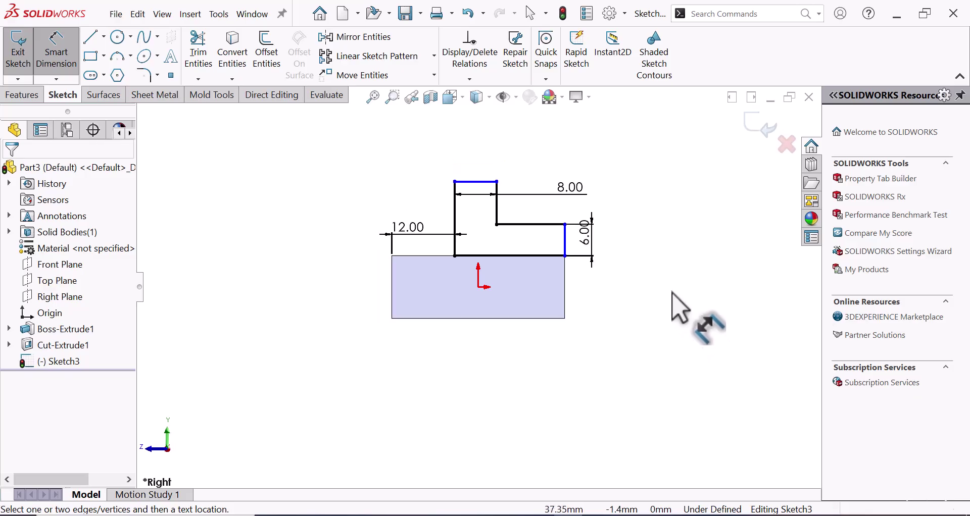
scroll(467, 166, down, 2)
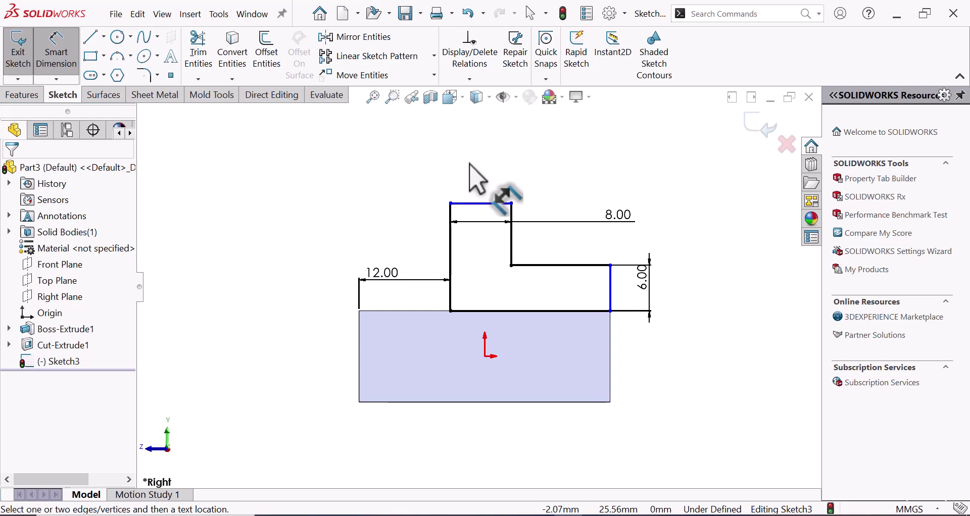
click(513, 250)
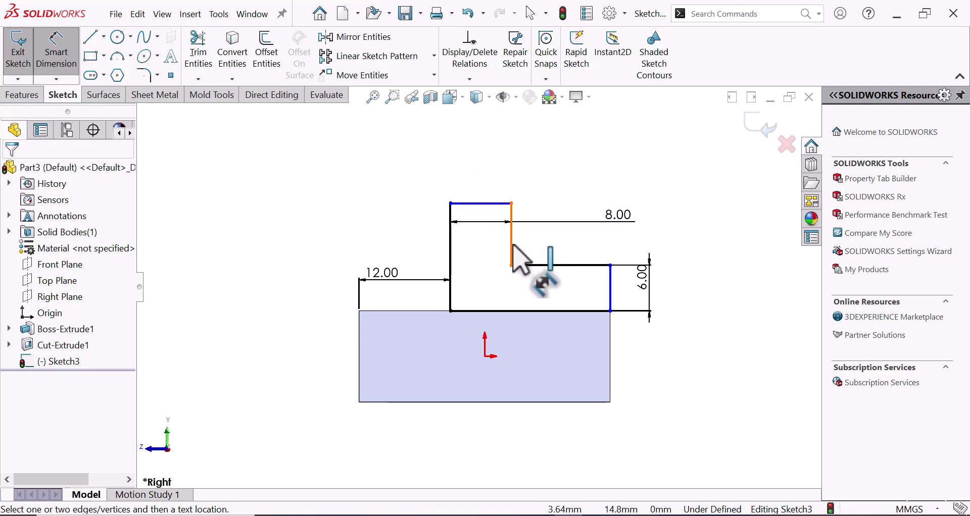
click(571, 262)
text(2)
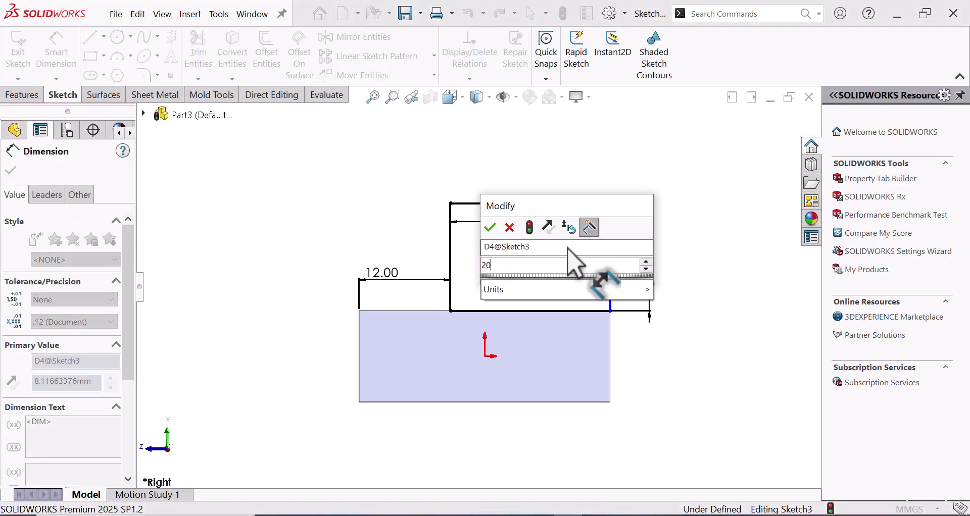
text(0)
key(Return)
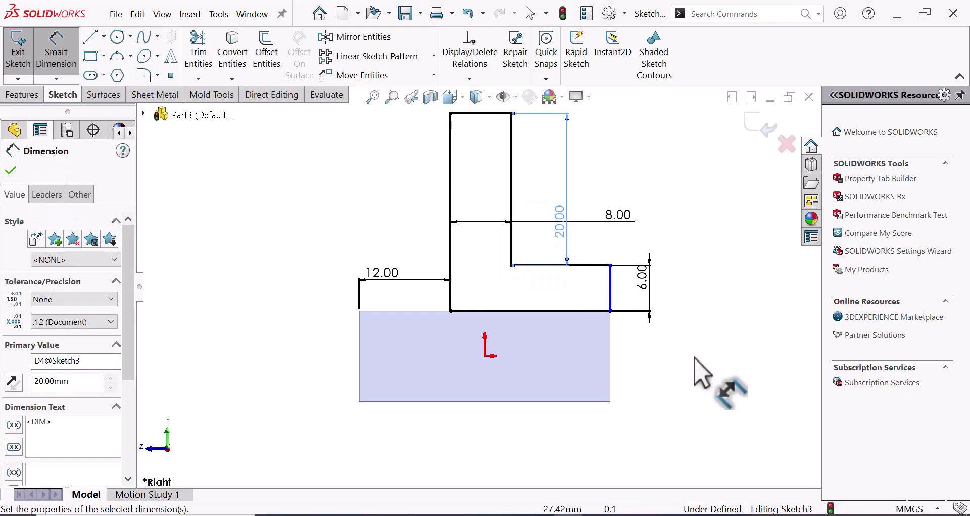
right_click(697, 360)
click(773, 402)
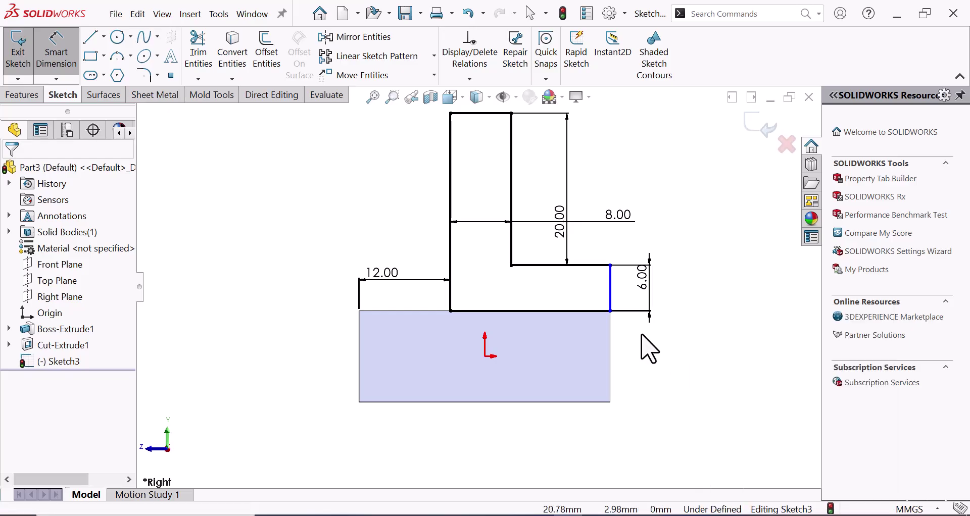
- Snap the lower right endpoint of the L-profile onto the block's upper right corner to fully define the sketch
mouse_move(610, 312)
mouse_down()
mouse_move(581, 312)
mouse_move(615, 320)
mouse_up()
click(660, 385)
key(f)
- Extrude the L-profile 22 mm with the Mid Plane end condition, merged with the block
click(22, 95)
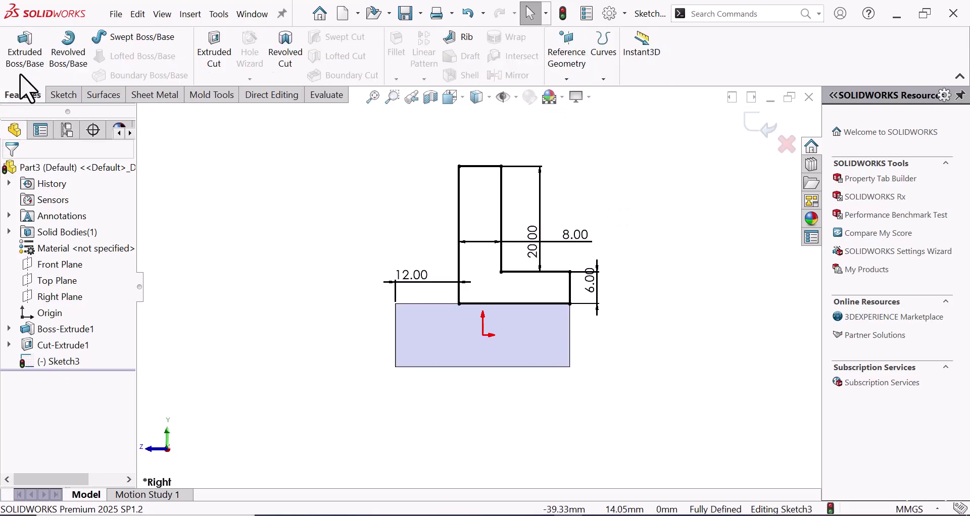
click(20, 56)
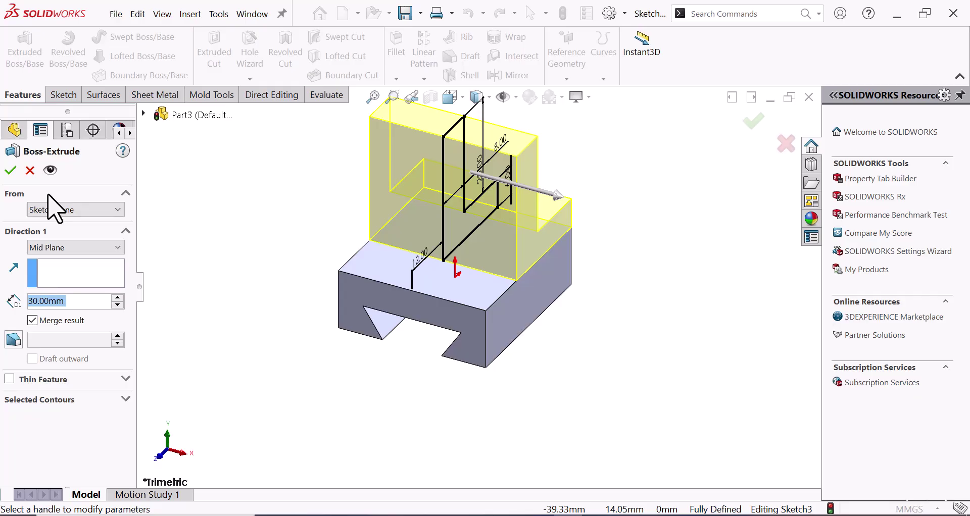
text(22)
key(Return)
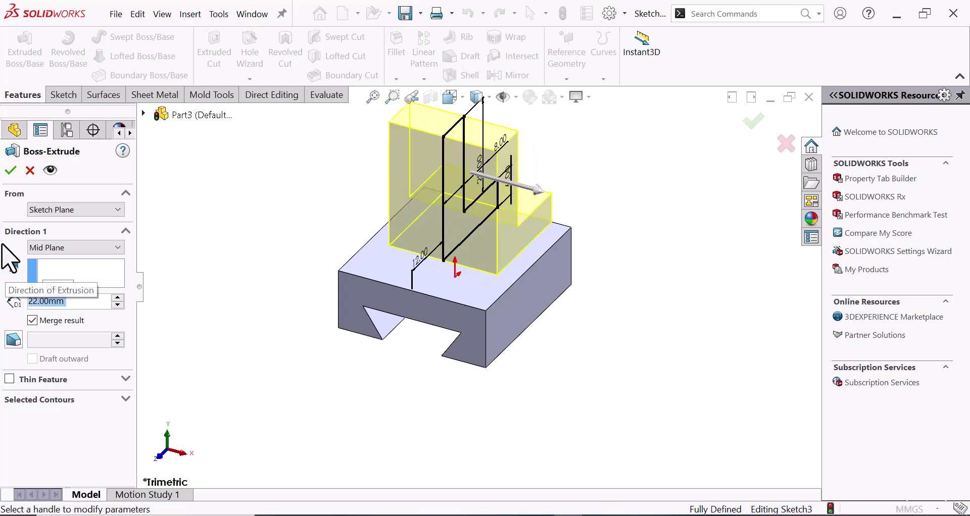
click(10, 170)
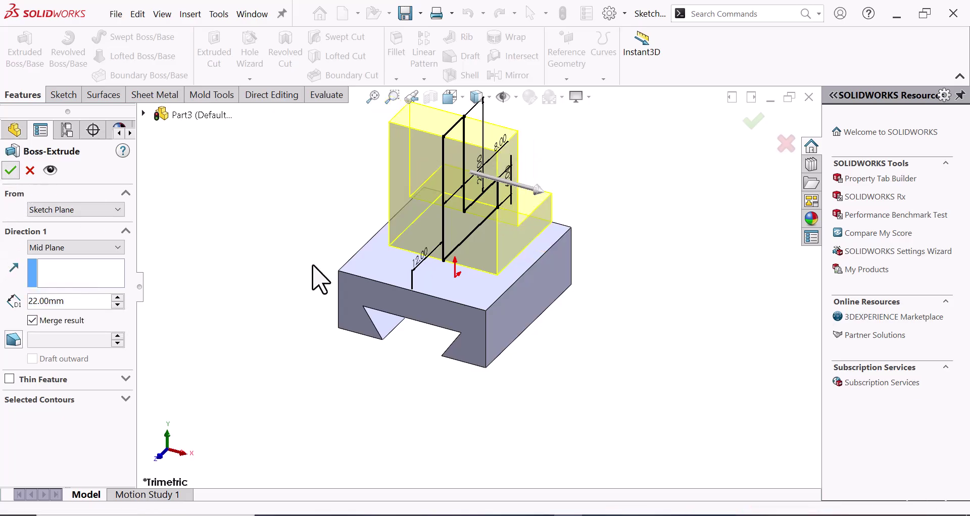
click(624, 305)
scroll(621, 286, up, 3)
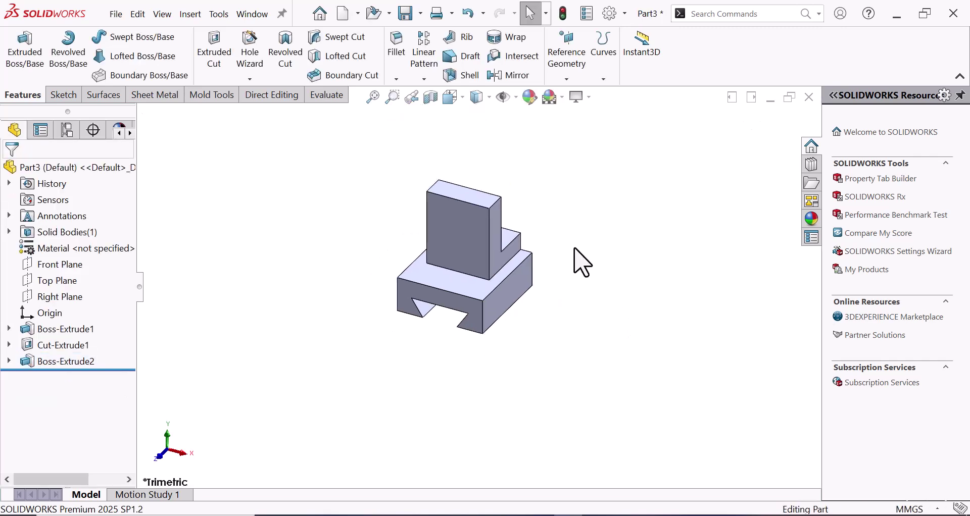
- On the upright's front face, sketch a circle centred on the top edge's midpoint and reaching the face's upper corners
click(473, 225)
click(596, 217)
scroll(531, 202, down, 2)
click(463, 245)
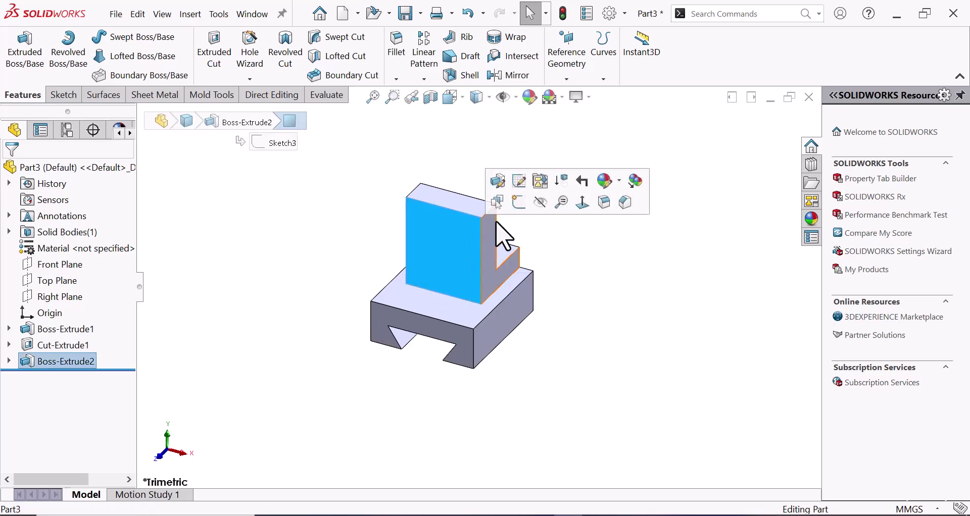
click(519, 202)
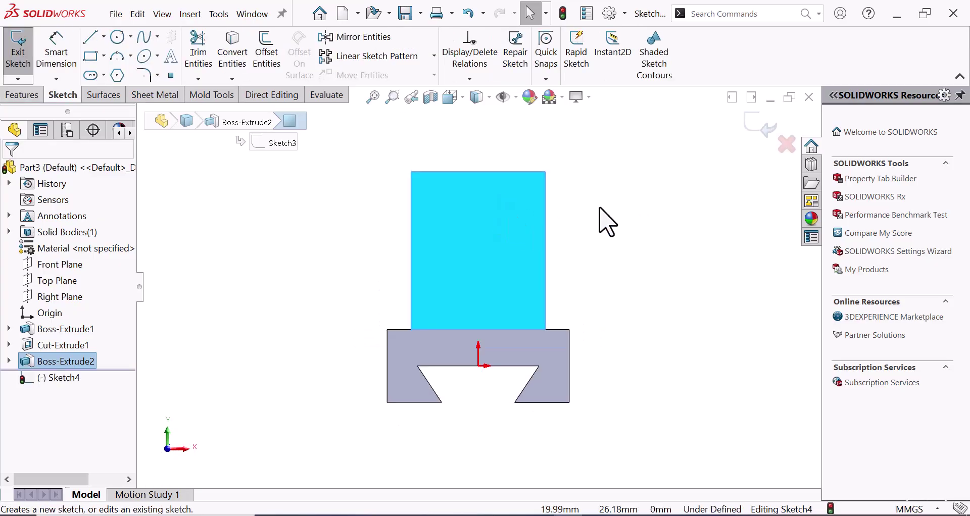
click(576, 212)
right_drag(596, 209, 691, 206)
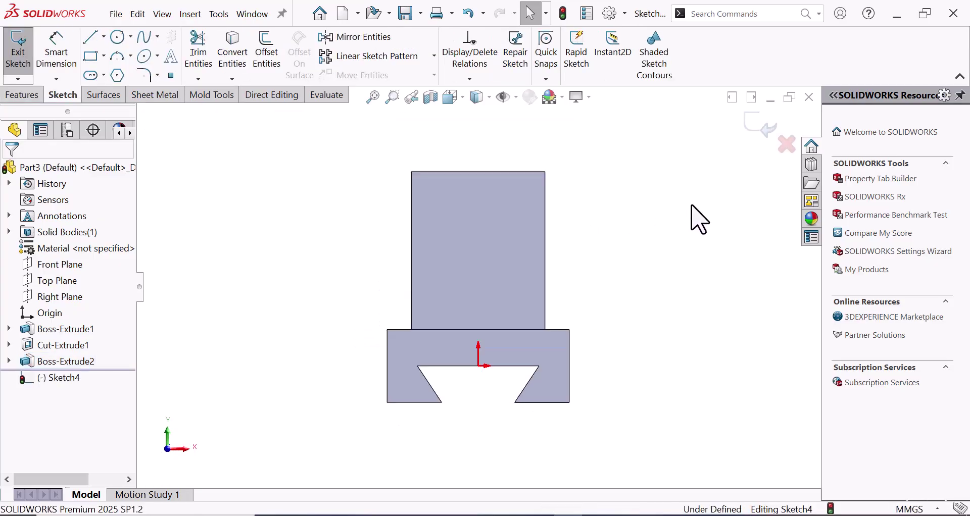
click(478, 172)
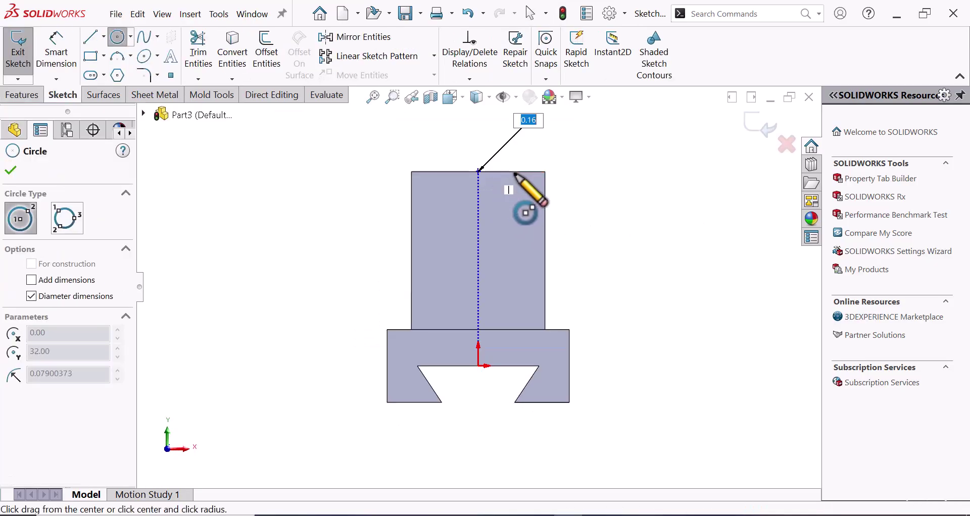
click(545, 173)
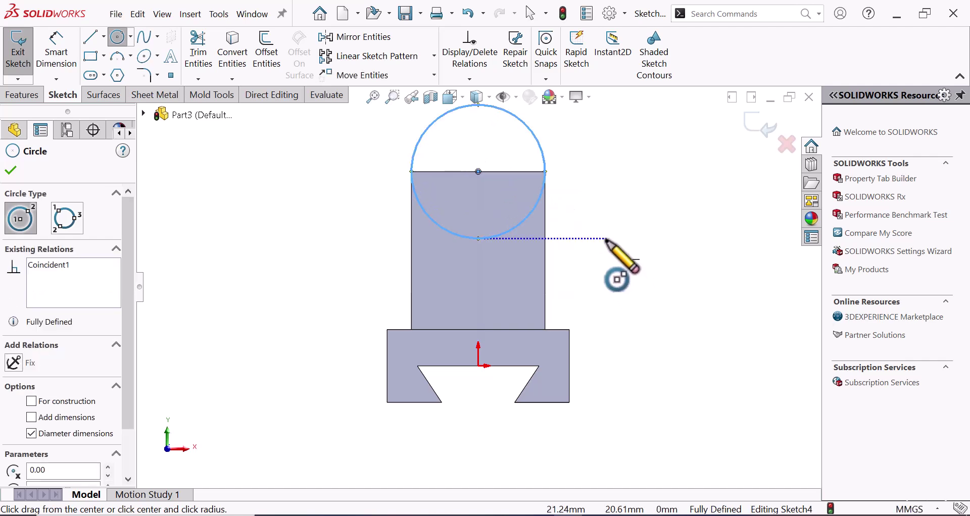
right_click(606, 239)
click(644, 250)
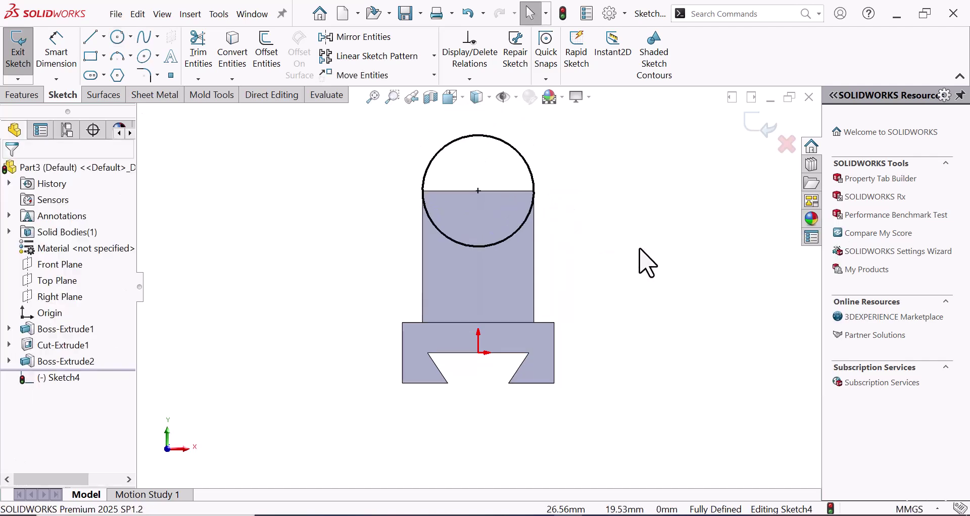
- Set up a boss extrusion of the circle, reversed into the upright and ending Up To Surface at the upright's rear face
key(z)
click(22, 95)
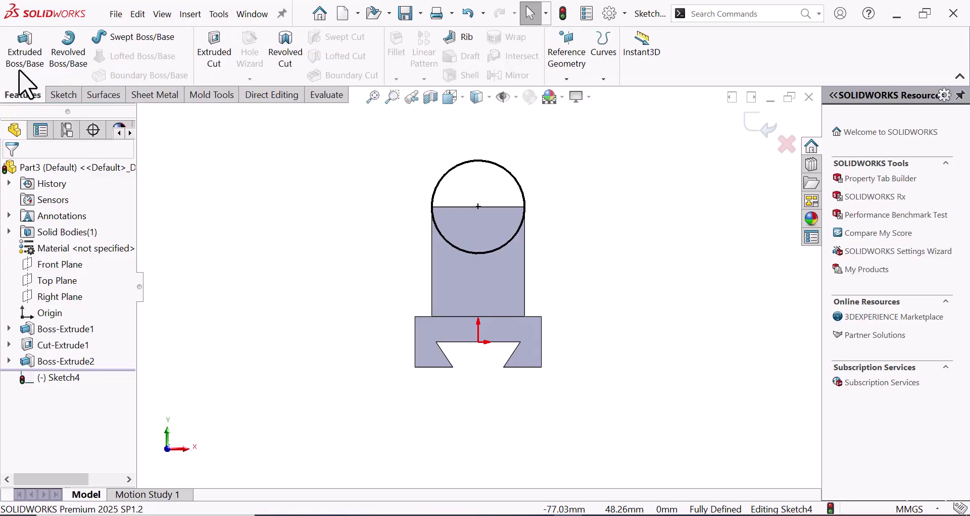
click(18, 56)
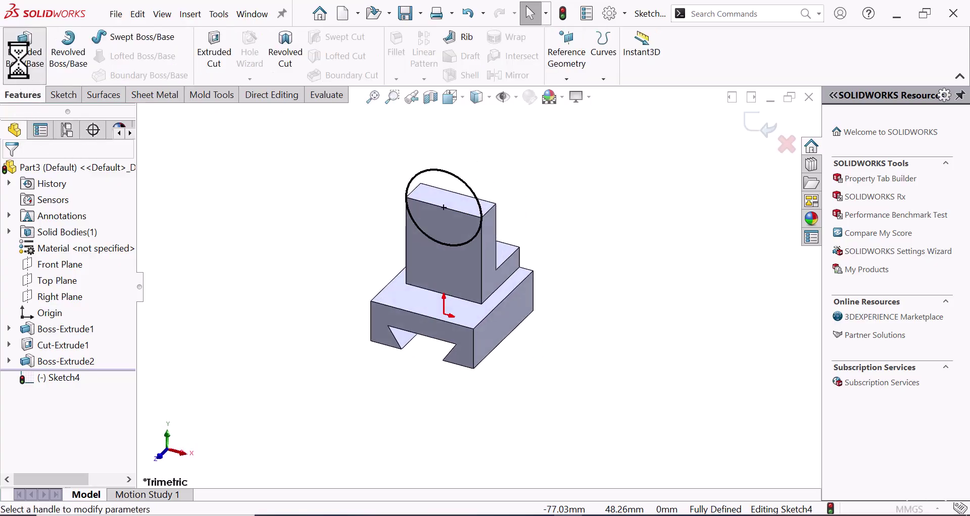
click(66, 244)
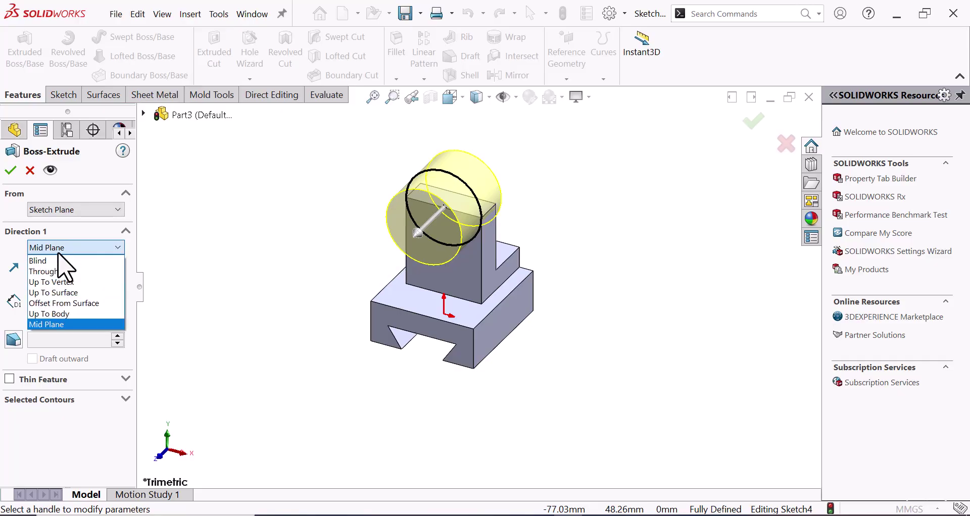
click(55, 258)
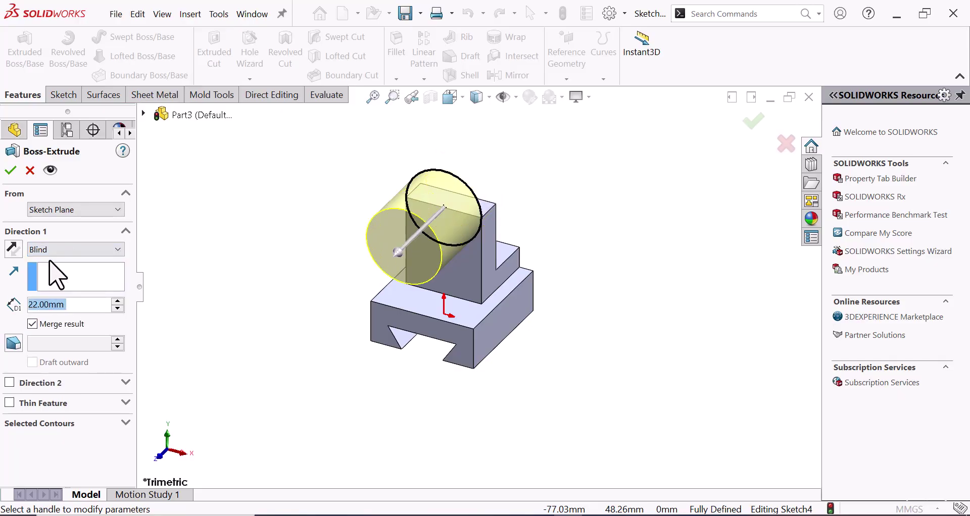
click(13, 252)
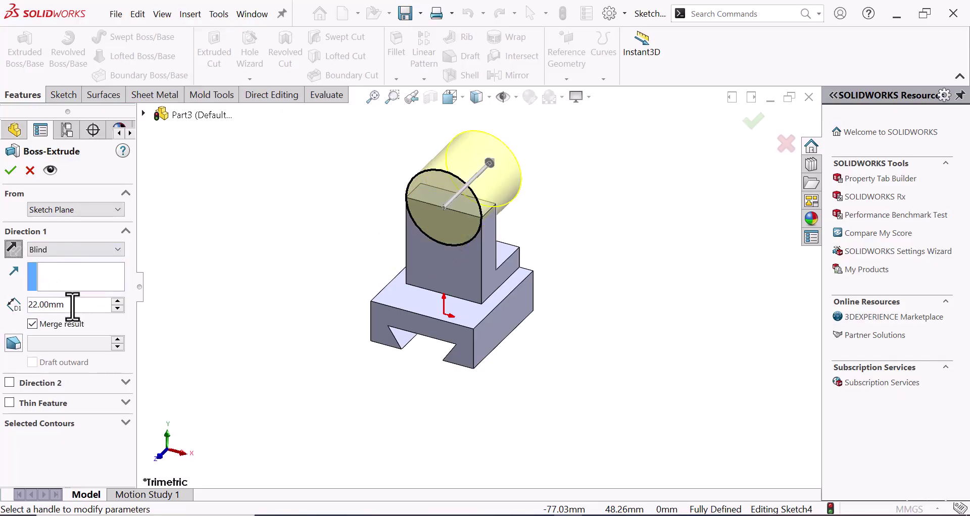
click(81, 250)
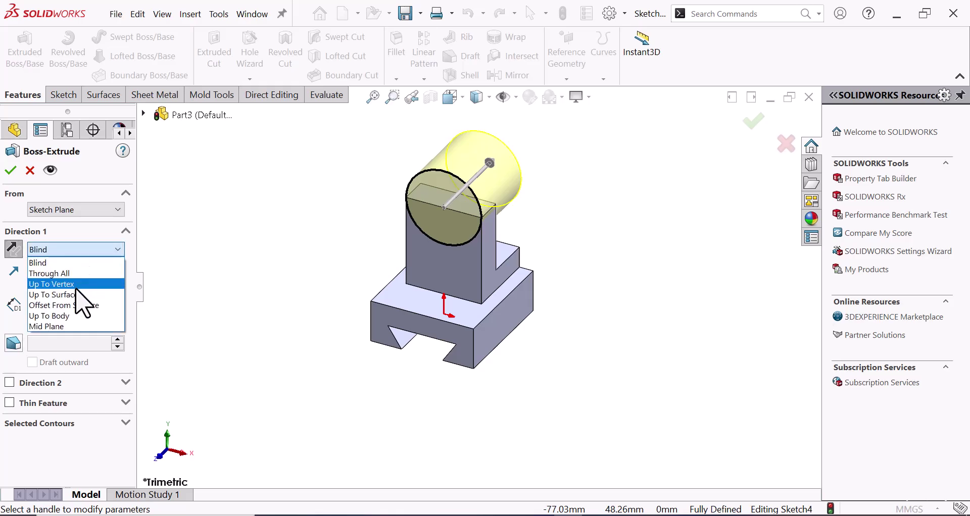
click(75, 295)
middle_drag(667, 295, 552, 203)
click(470, 225)
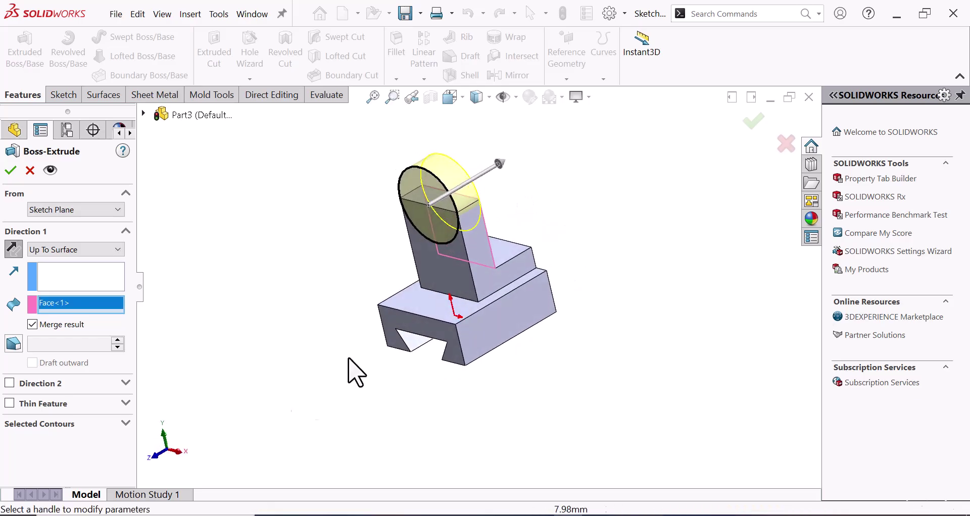
- Add a Blind second direction of 3 mm to the circular boss and complete the extrusion
click(9, 384)
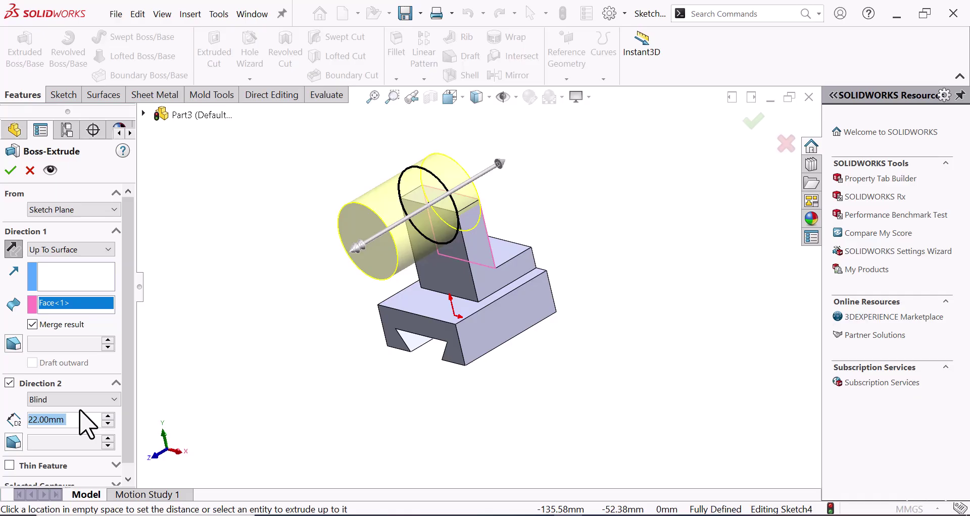
text(3)
key(Return)
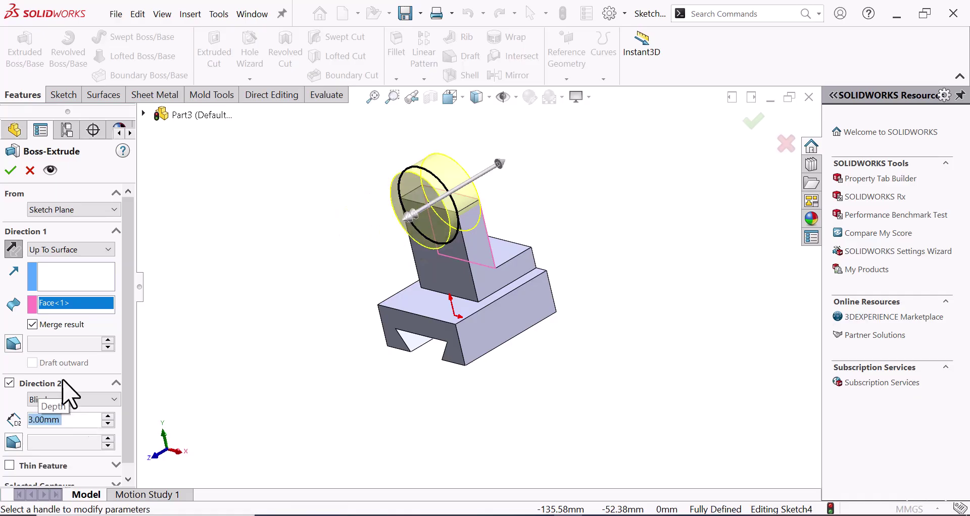
click(11, 169)
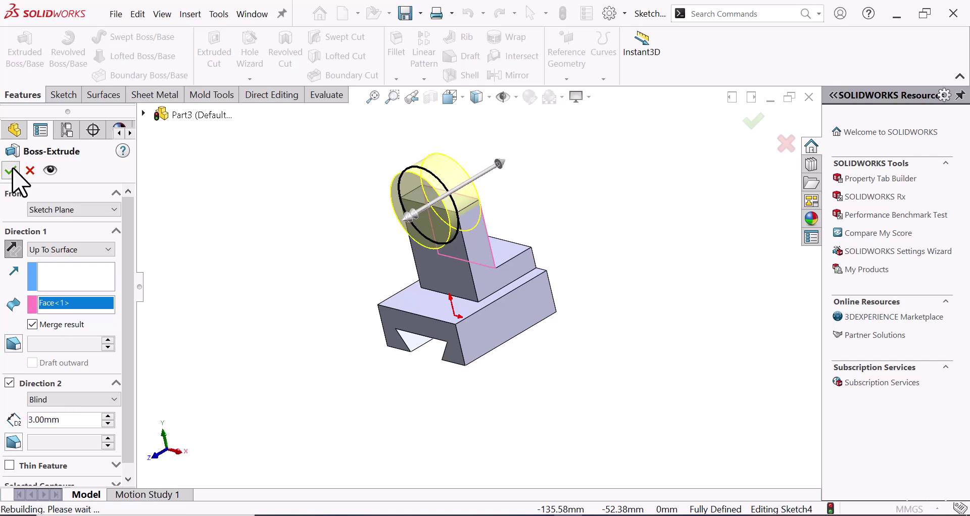
click(672, 277)
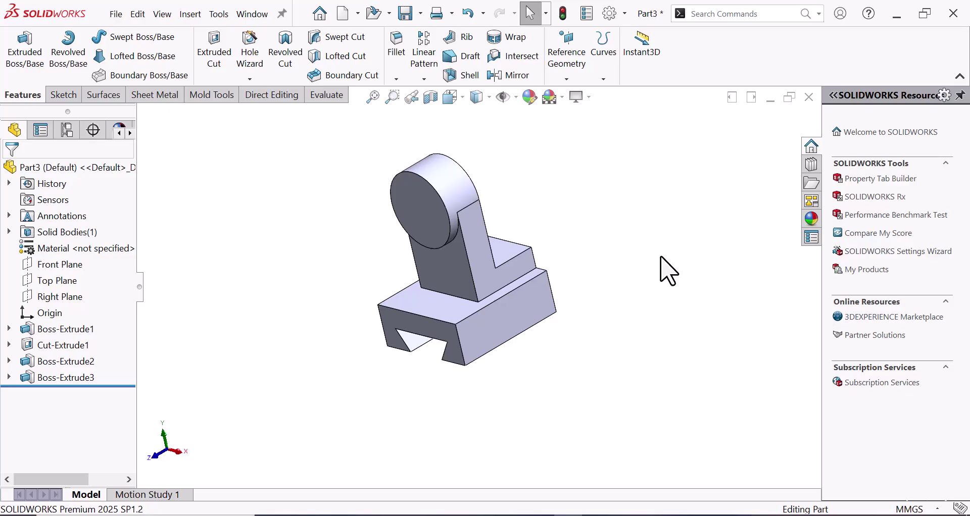
- On the round boss's front face, sketch a concentric circle about 12.8 mm in diameter
click(422, 204)
click(479, 182)
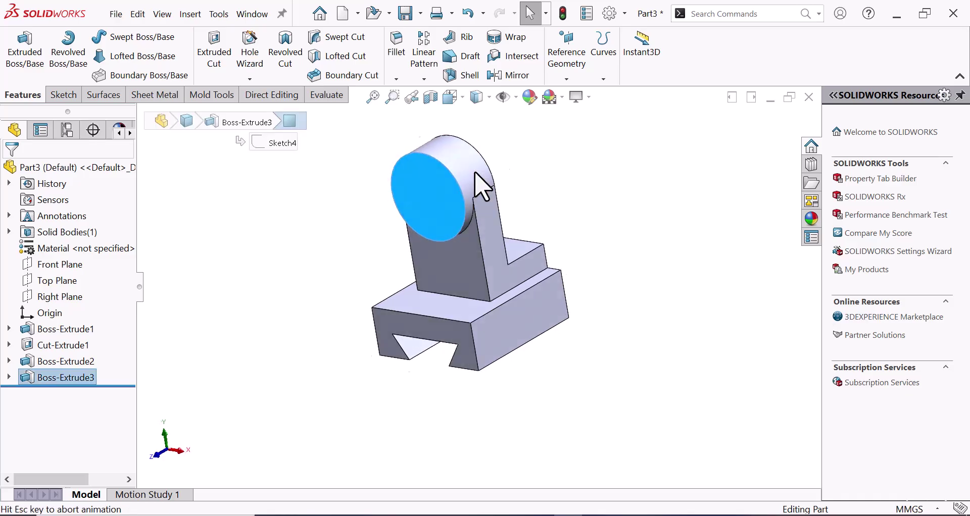
scroll(511, 232, up, 3)
click(602, 285)
right_drag(602, 284, 691, 268)
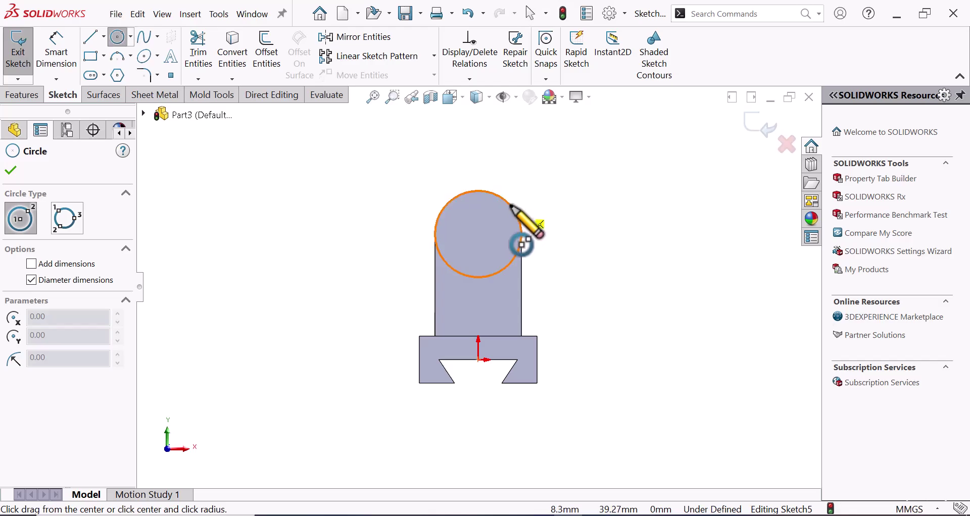
click(479, 234)
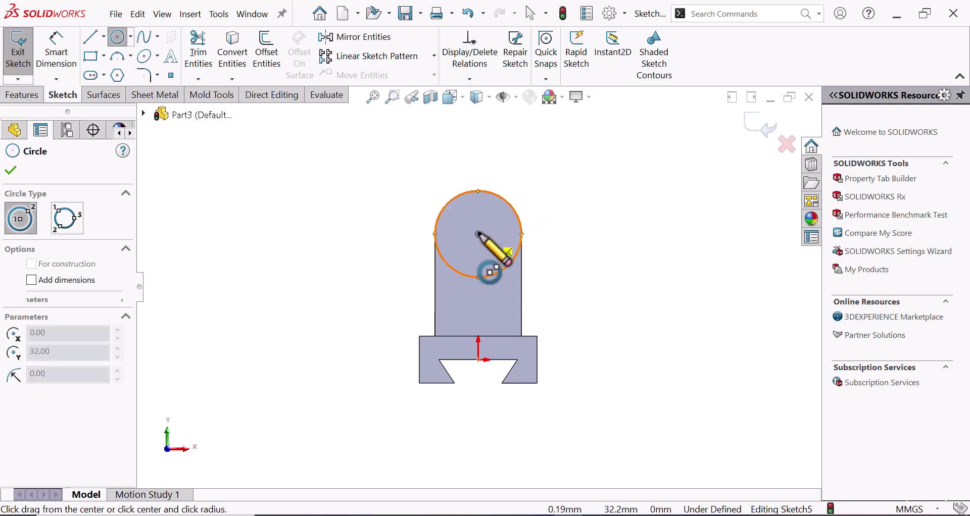
click(502, 227)
- Dimension the diameter of the concentric circle on the round boss as 10 mm
right_drag(607, 277, 599, 232)
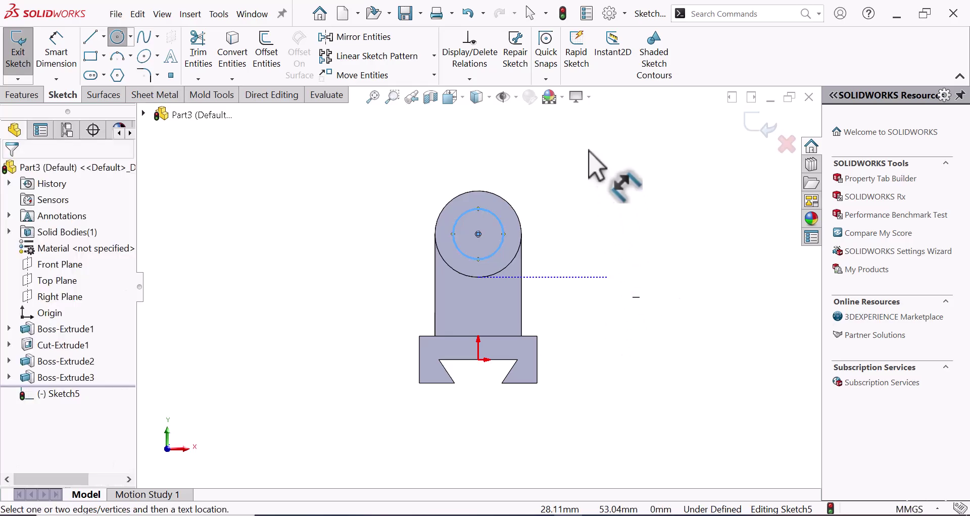
click(499, 227)
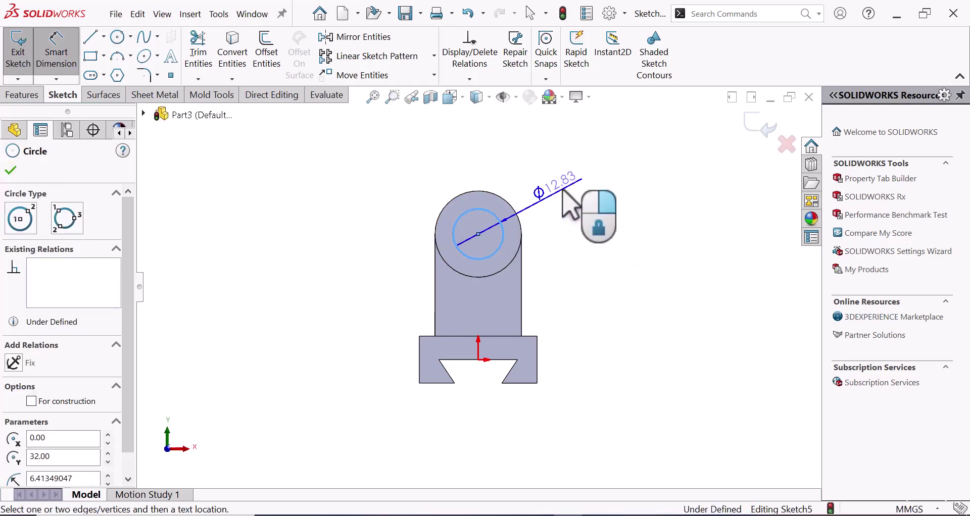
click(562, 192)
text(10)
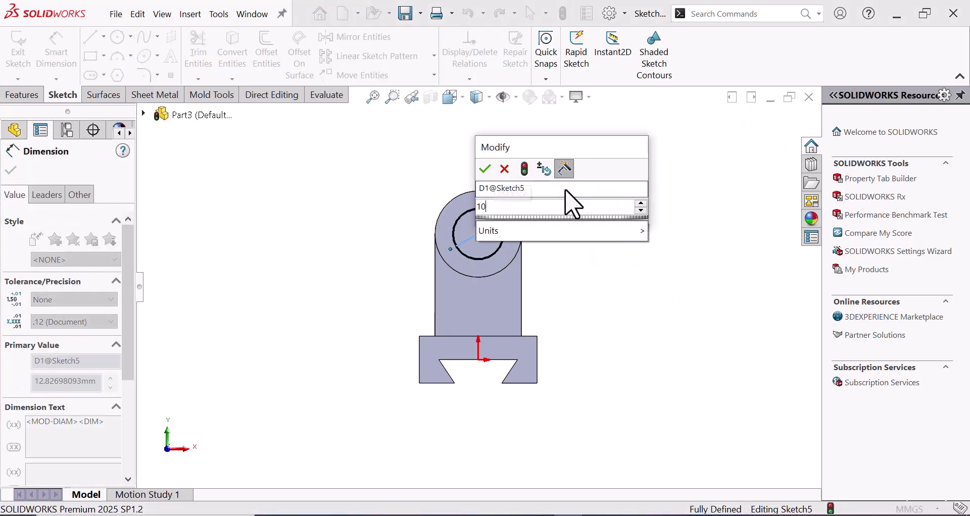
key(Return)
click(659, 278)
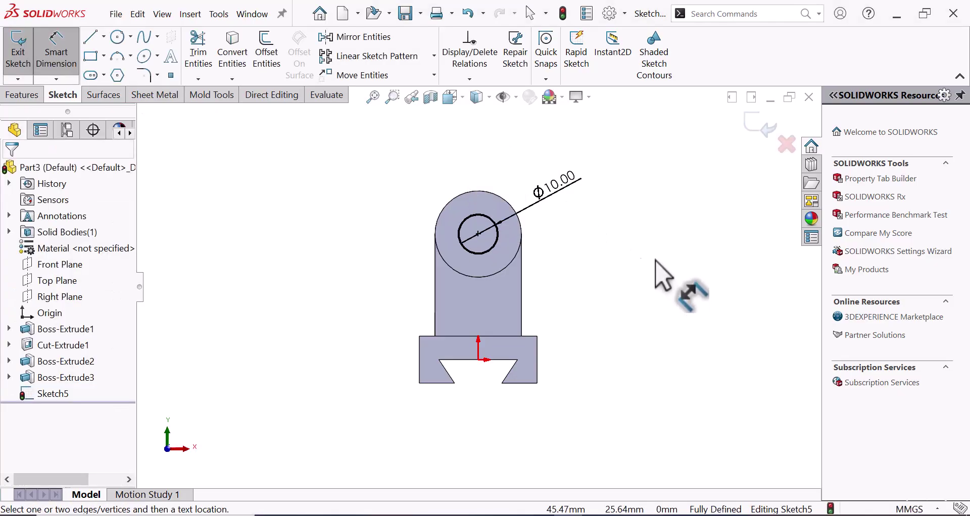
- Cut the 10 mm circle Through All to make a hole through the round boss and upright
click(23, 95)
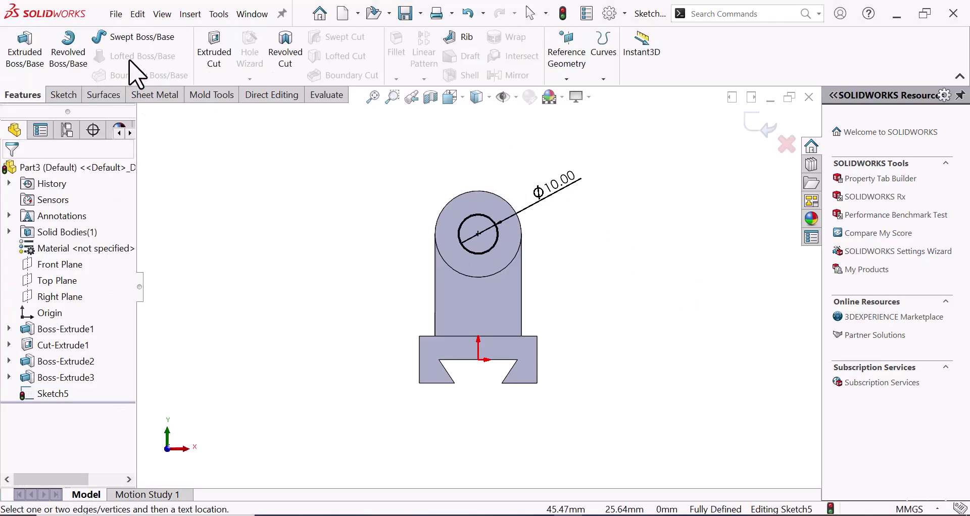
click(211, 51)
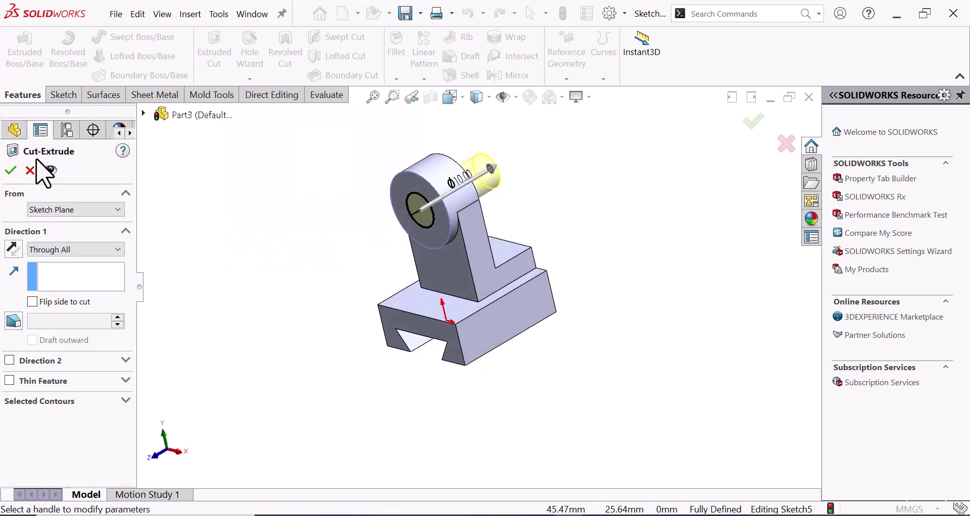
click(11, 170)
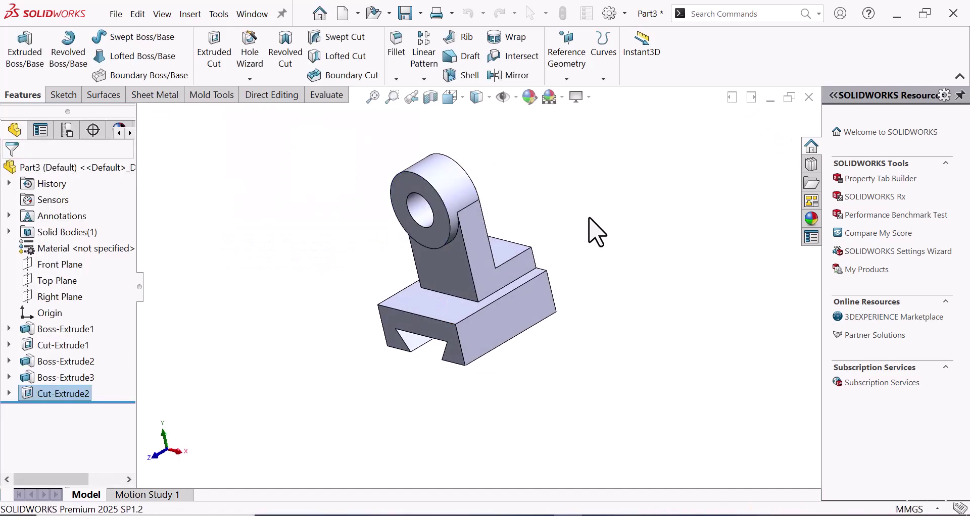
- On the Right Plane, sketch a line about 17 mm long from the block's top front corner to the lower edge of the boss's front face
key(space)
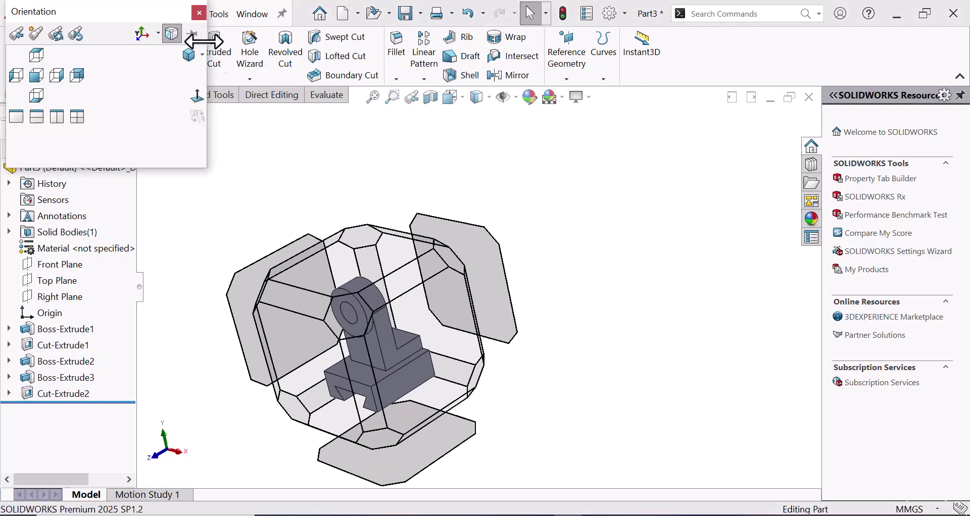
click(202, 54)
click(203, 88)
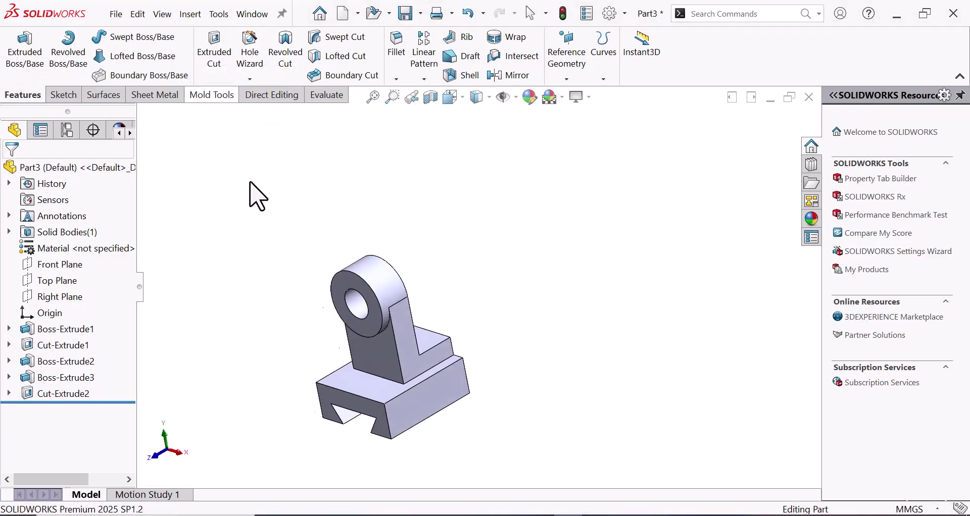
click(65, 298)
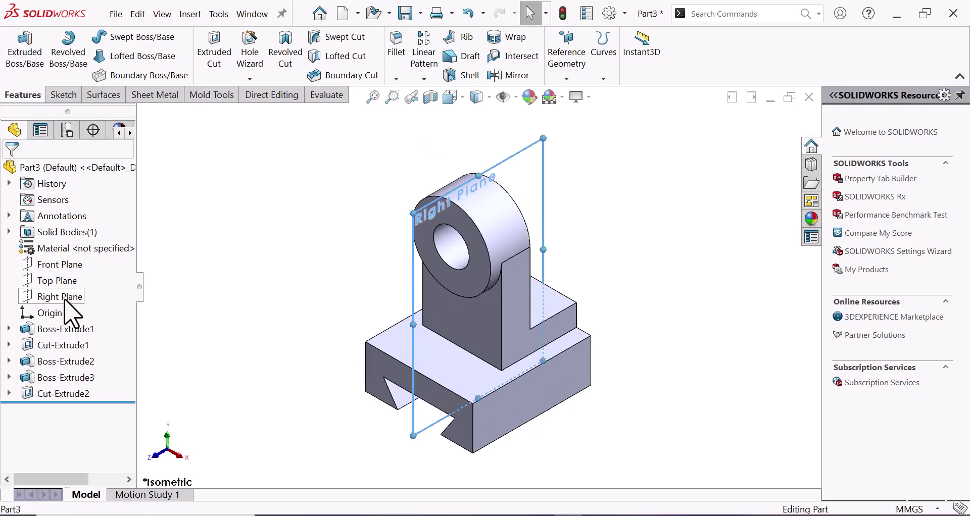
click(79, 281)
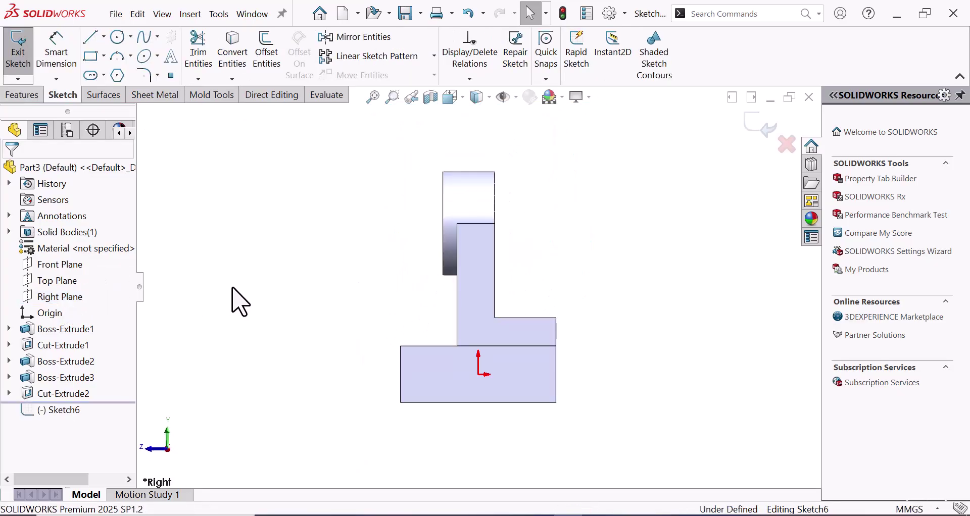
click(92, 37)
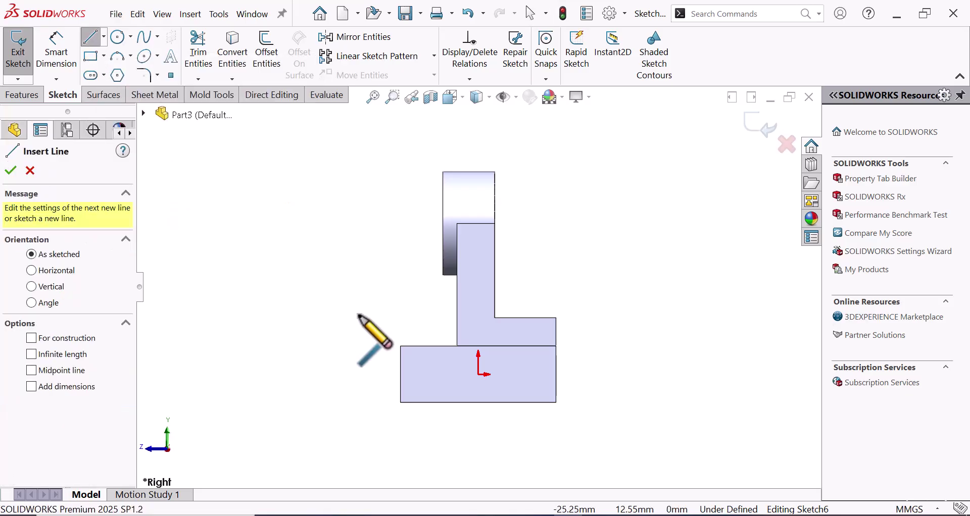
click(402, 347)
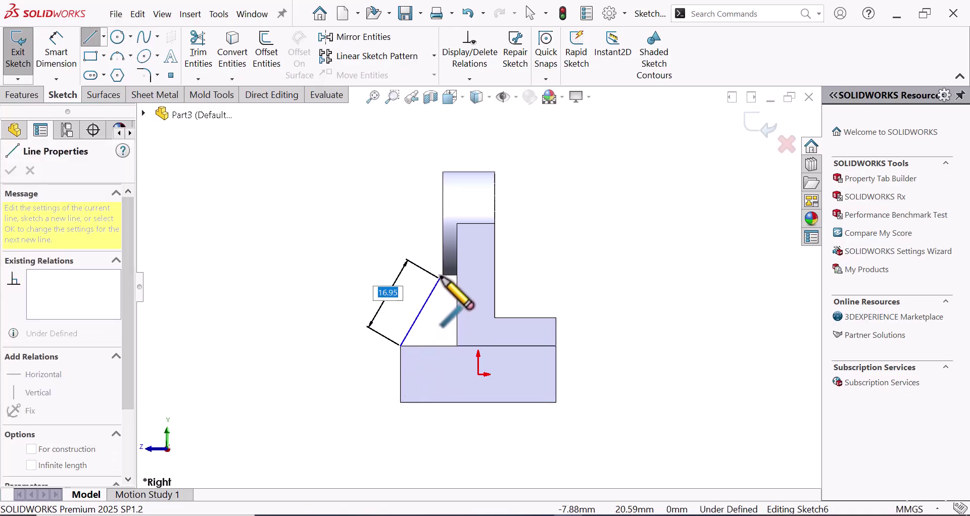
click(444, 276)
right_click(444, 276)
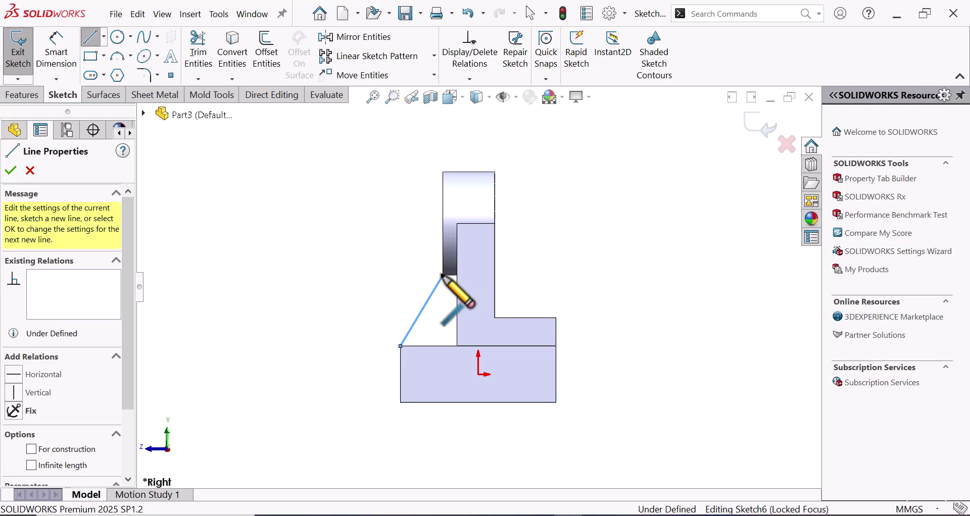
click(499, 301)
- Add a Pierce relation between the line's upper endpoint and the circular outer edge of the boss's front face
middle_drag(502, 321, 458, 329)
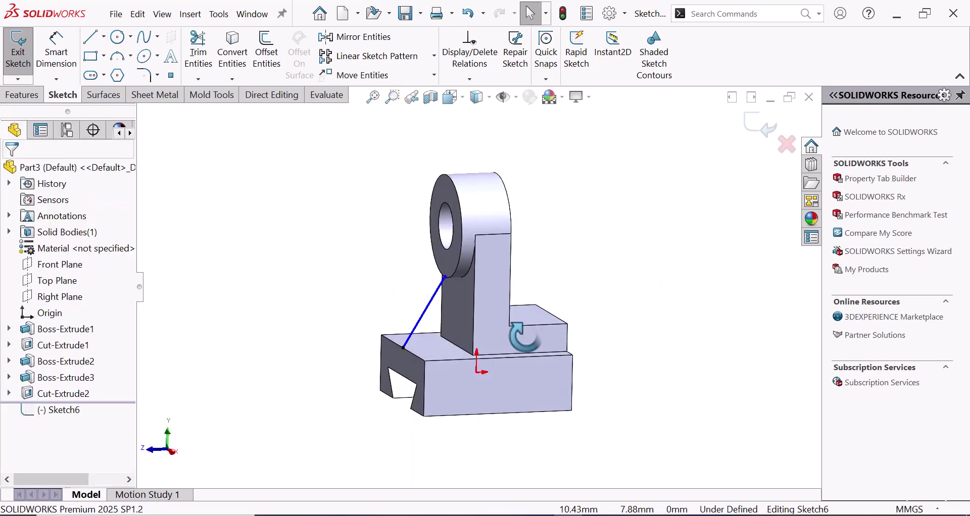
scroll(446, 286, down, 5)
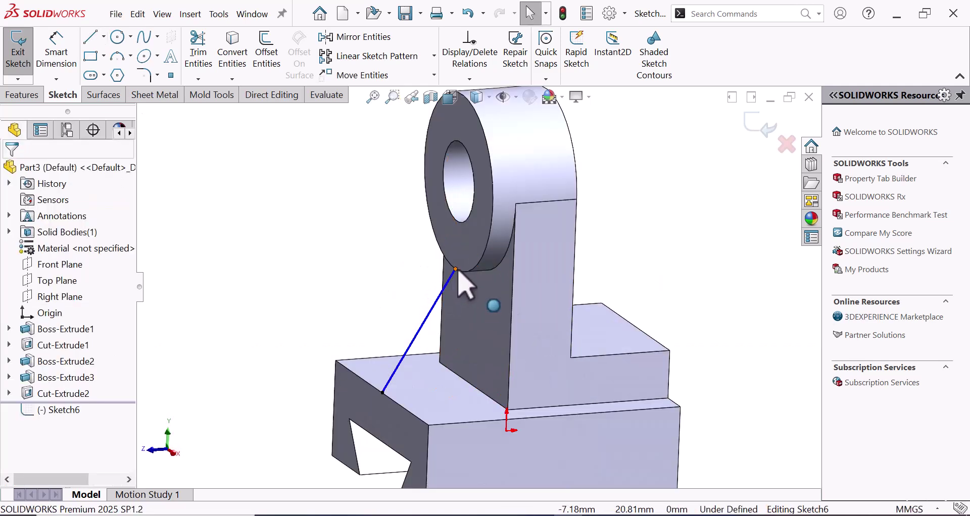
drag(456, 270, 457, 290)
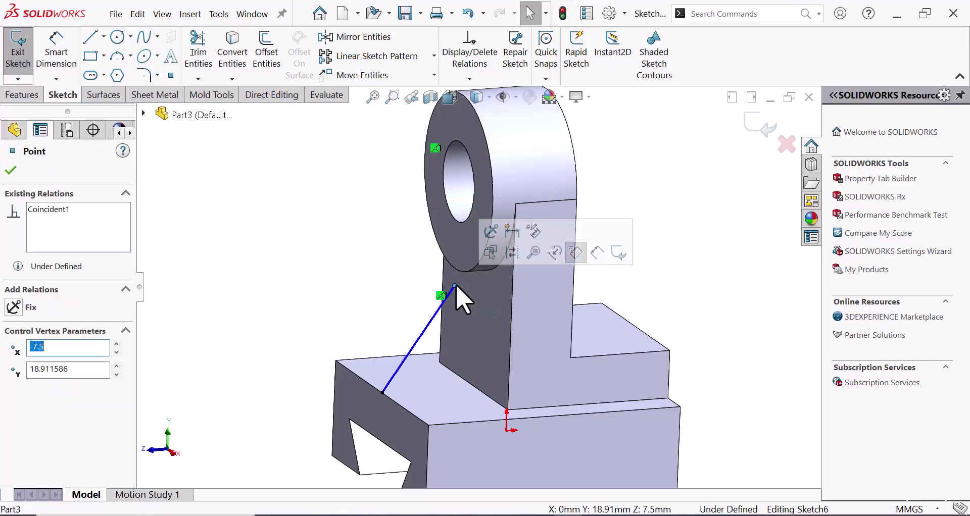
ctrl+click(459, 269)
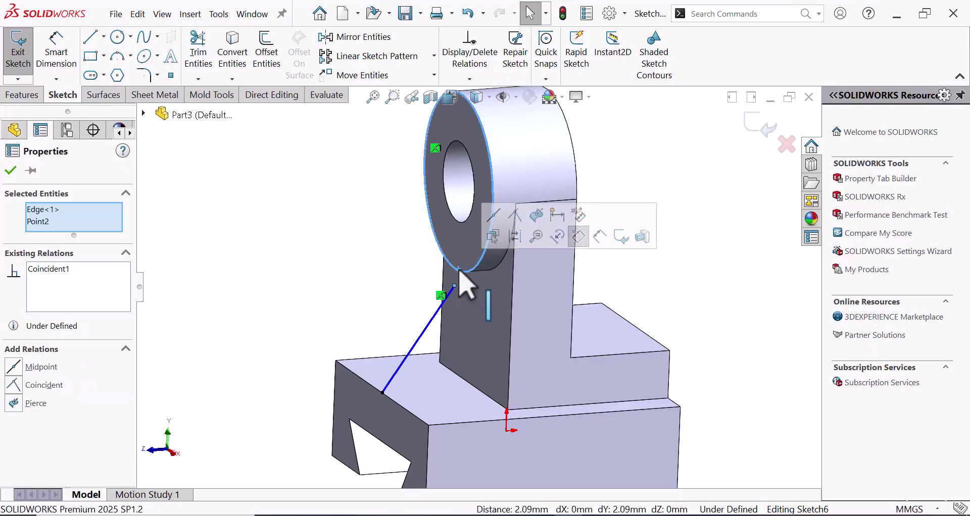
click(14, 403)
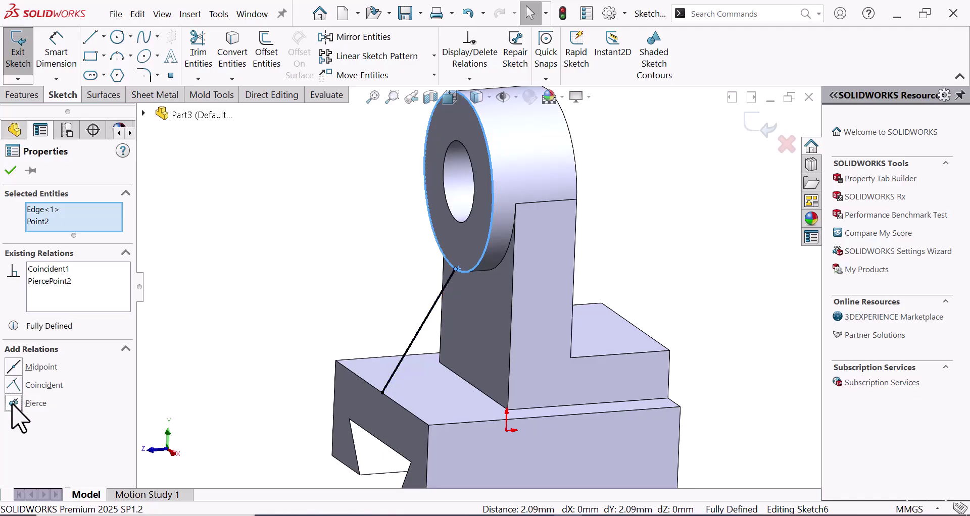
click(288, 311)
- Create a rib from the sloped line with a thickness of 5 mm applied to both sides
scroll(288, 310, up, 3)
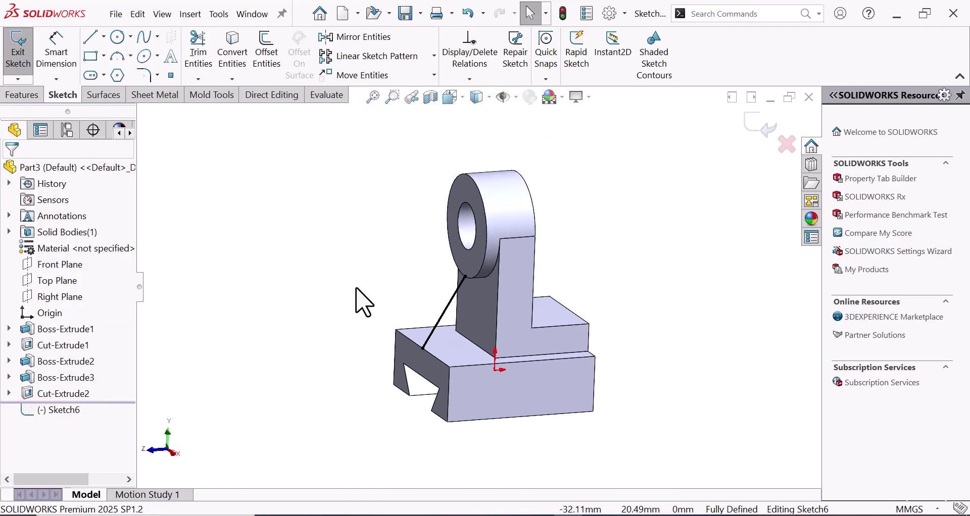
middle_drag(364, 300, 365, 331)
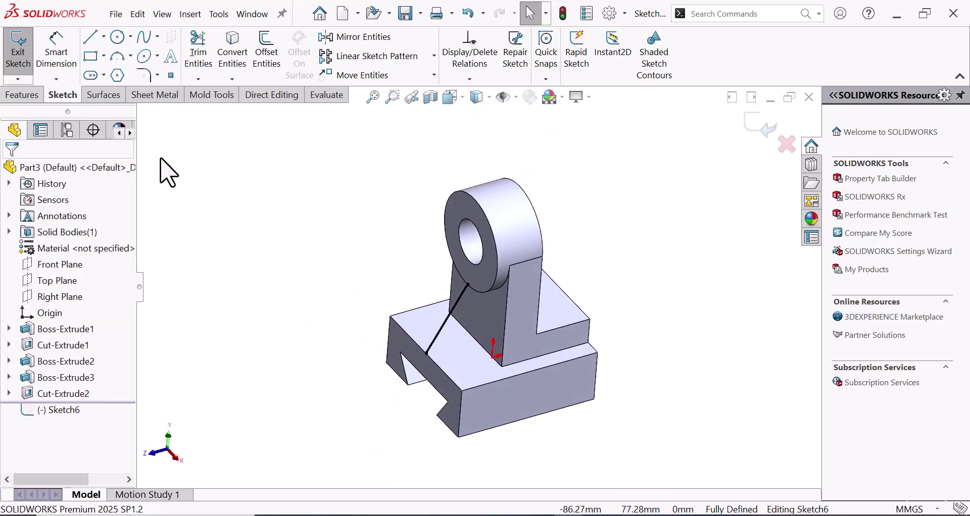
click(22, 95)
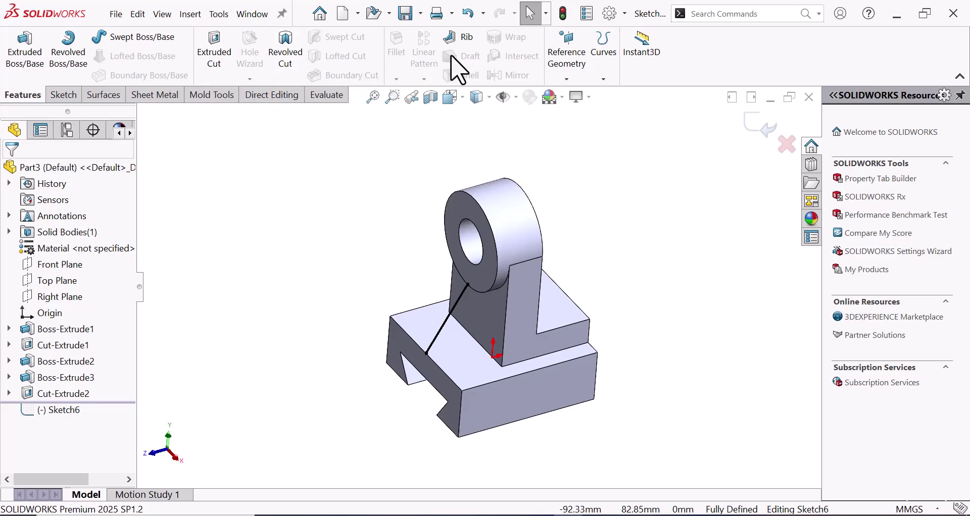
click(473, 40)
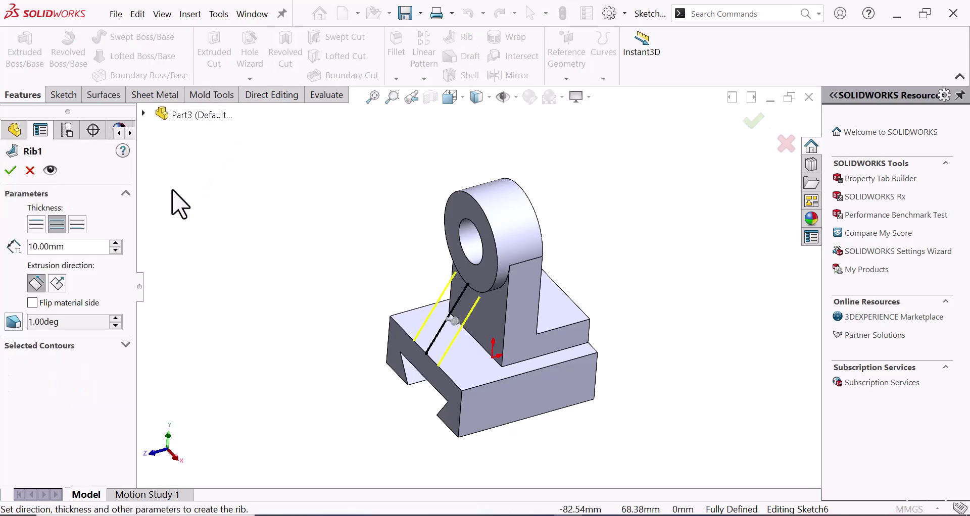
double_click(66, 251)
drag(65, 251, 11, 253)
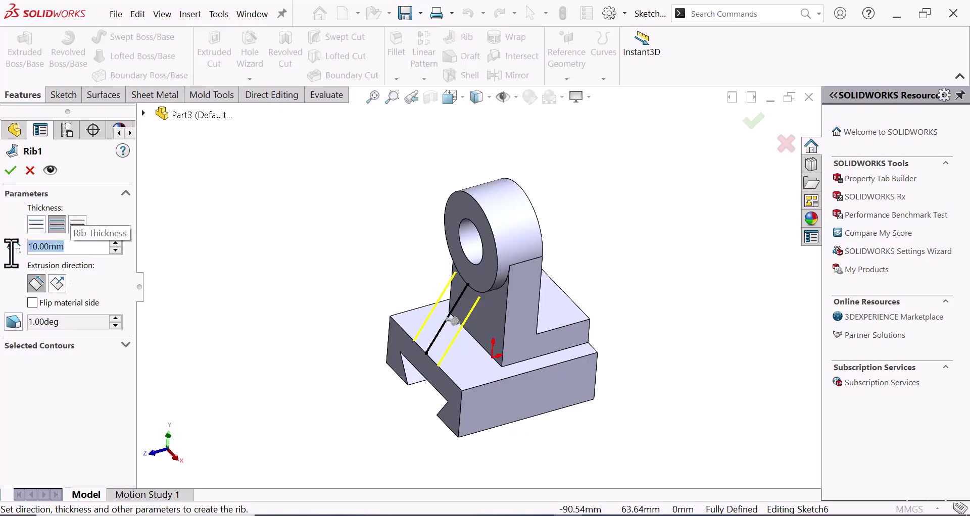
text(5)
key(Return)
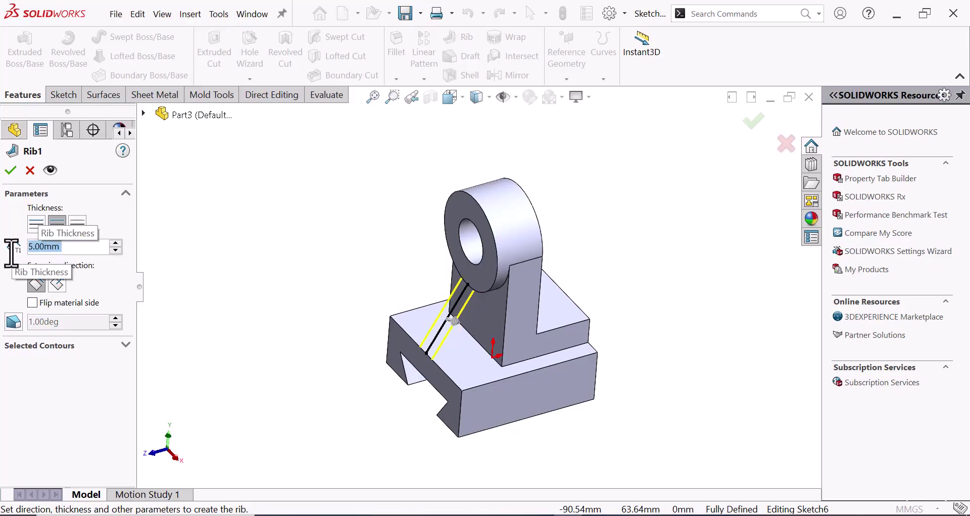
click(10, 171)
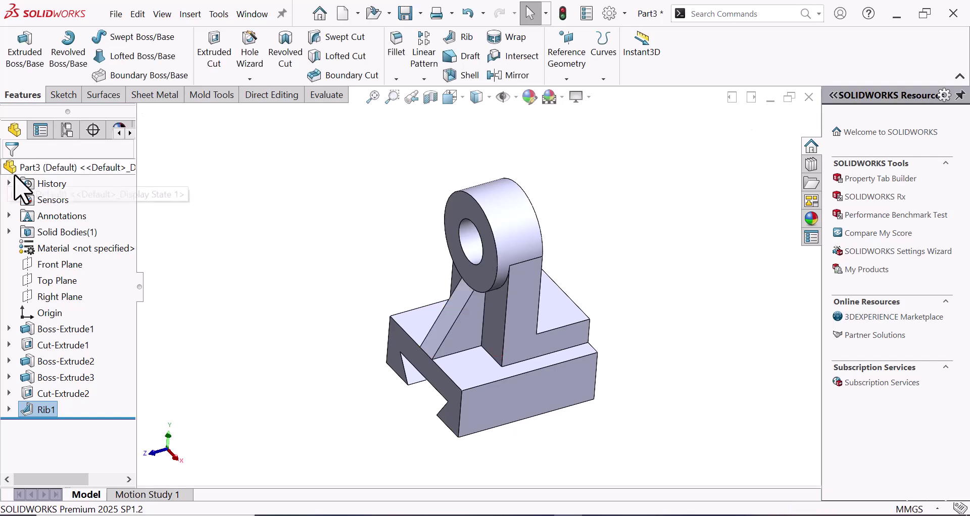
- Set up a Mirror feature with the dovetail block's rear end face as the mirror plane
click(647, 235)
key(space)
click(201, 54)
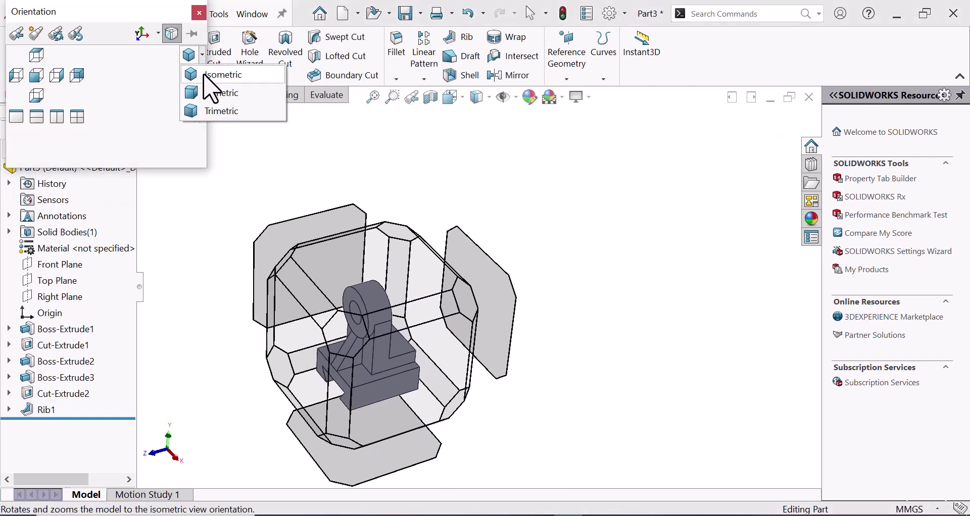
click(223, 75)
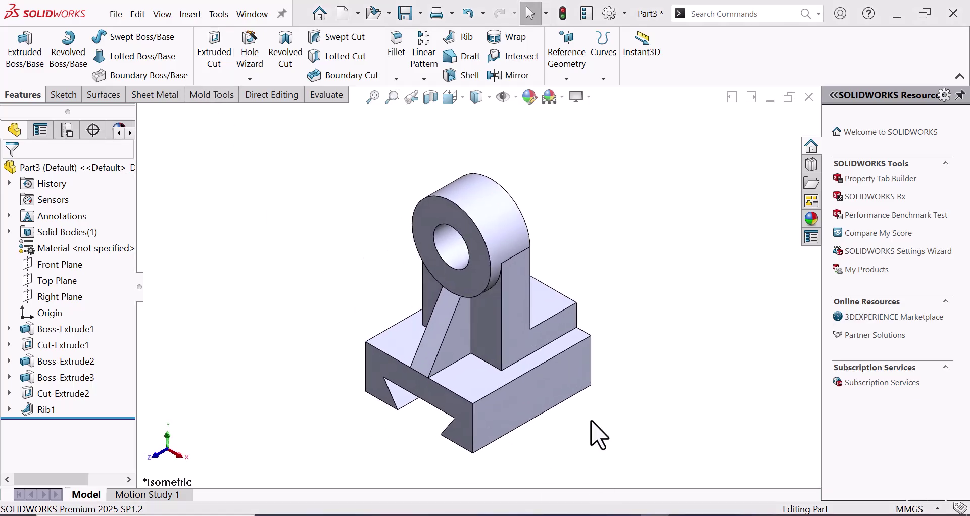
scroll(597, 421, up, 2)
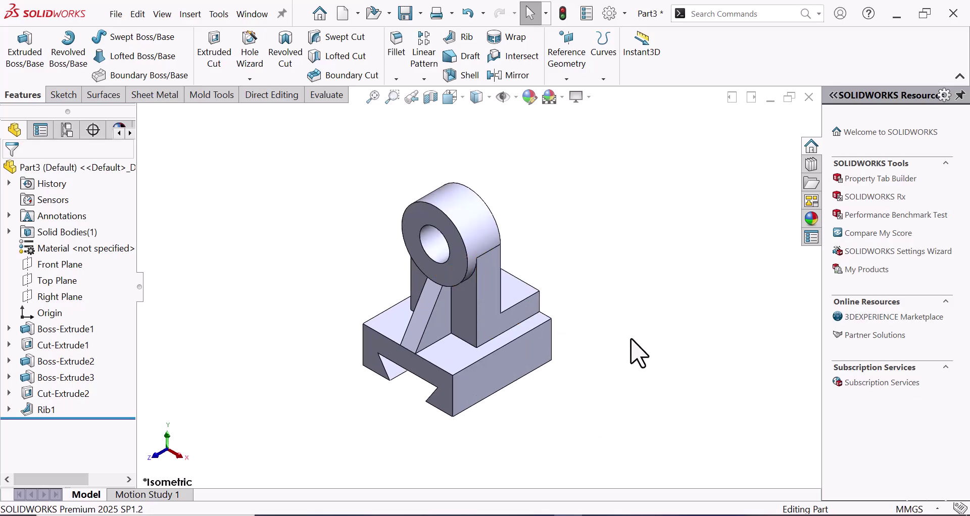
click(512, 76)
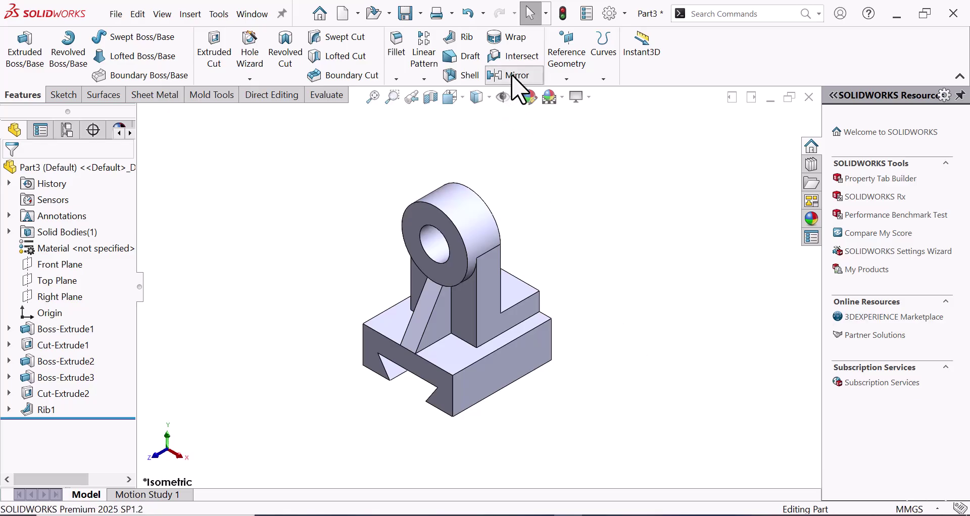
middle_drag(606, 286, 545, 298)
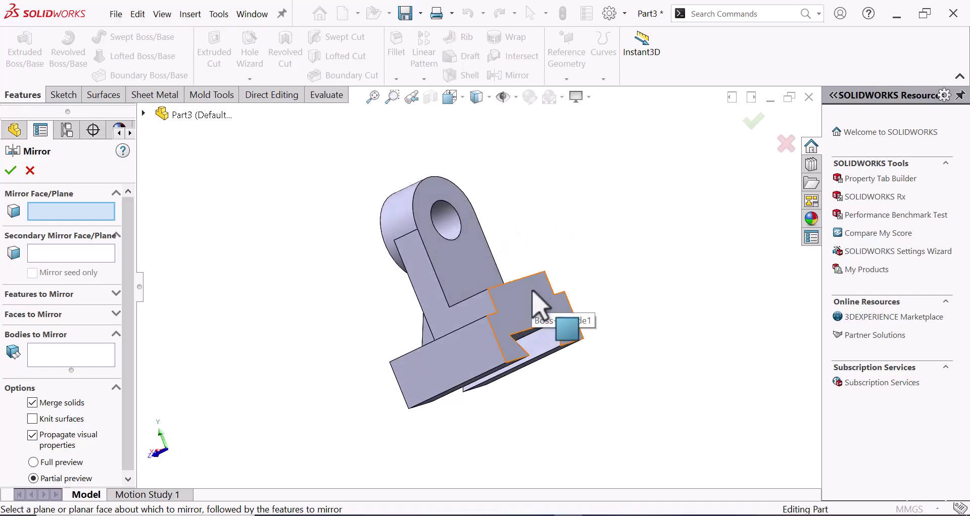
click(533, 293)
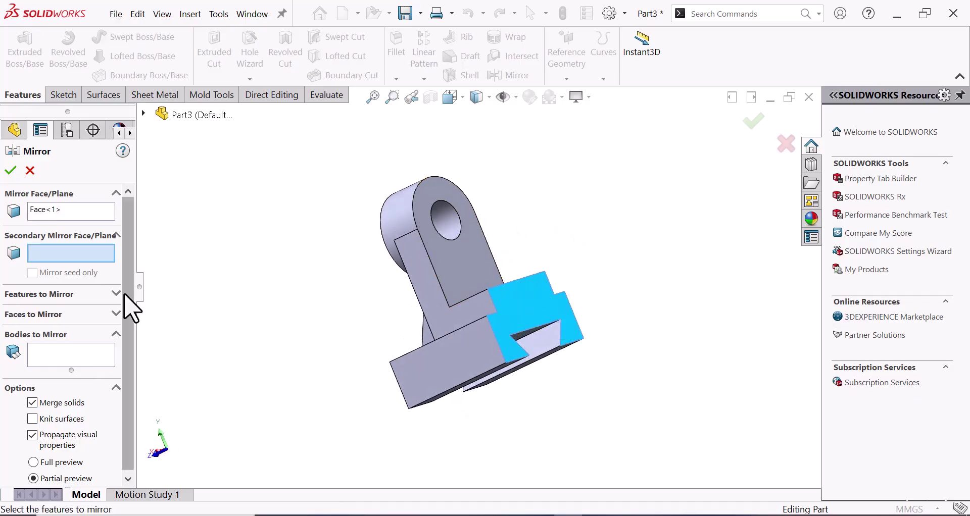
- Choose the whole solid body as the body to mirror and complete the mirror
scroll(132, 305, down, 1)
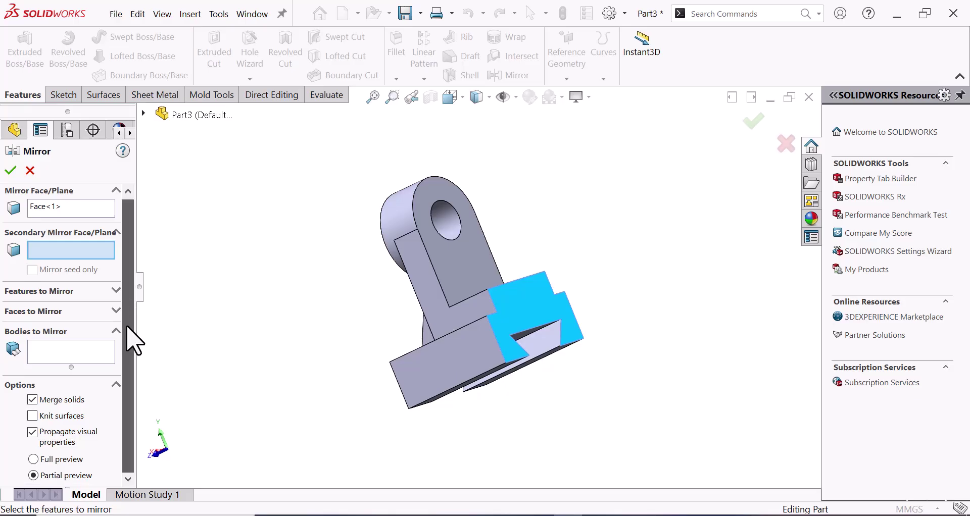
click(47, 336)
click(48, 337)
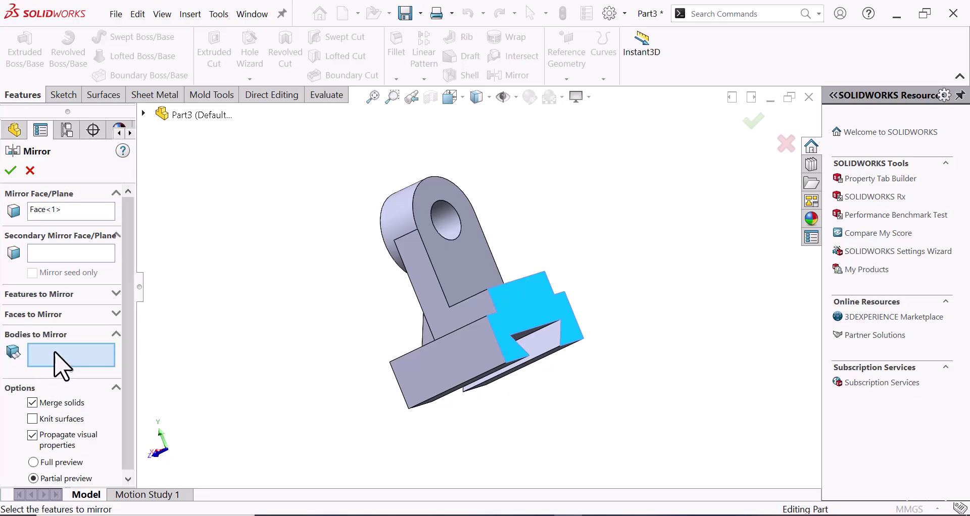
click(462, 361)
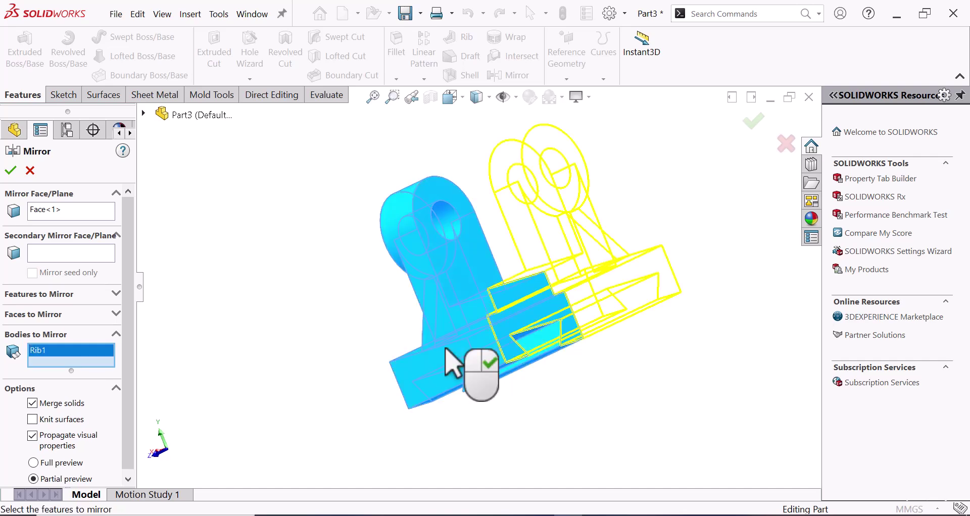
middle_drag(494, 427, 607, 427)
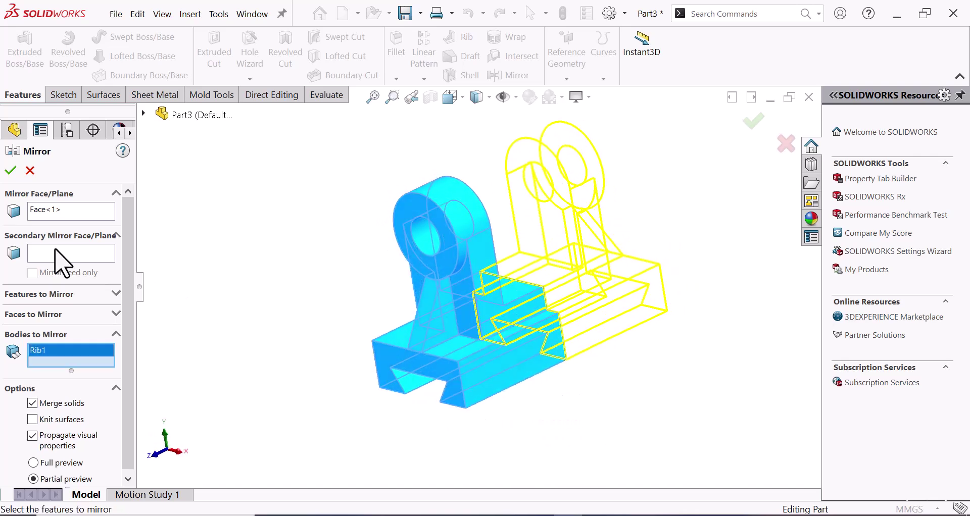
click(11, 171)
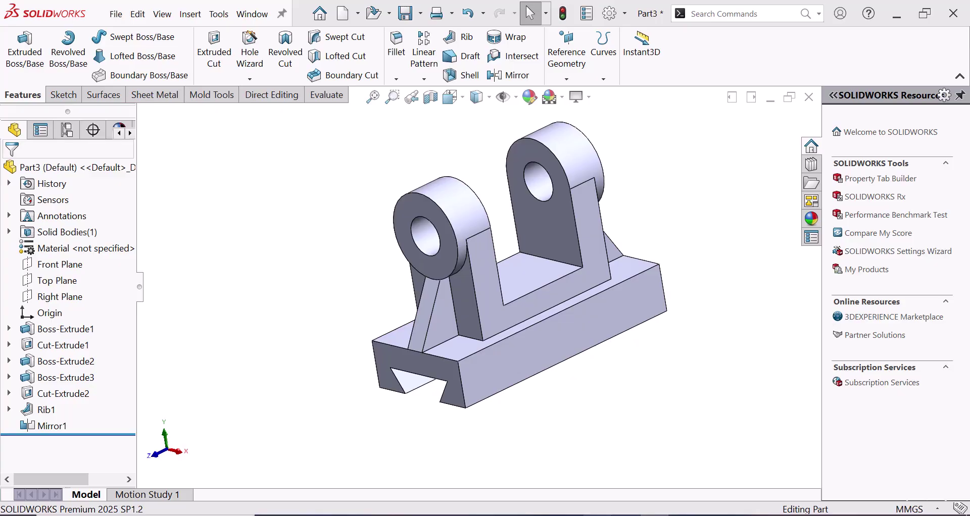
key(alt+Tab)
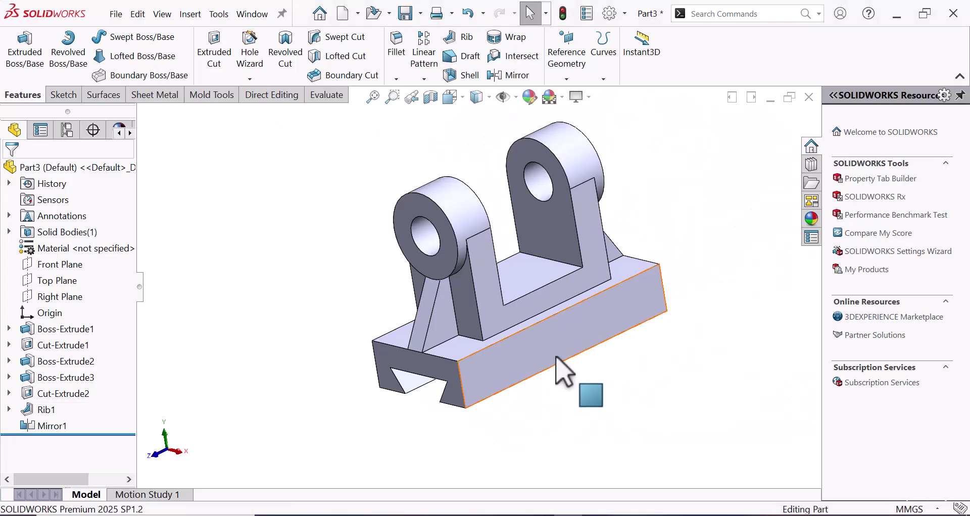
middle_drag(559, 373, 336, 429)
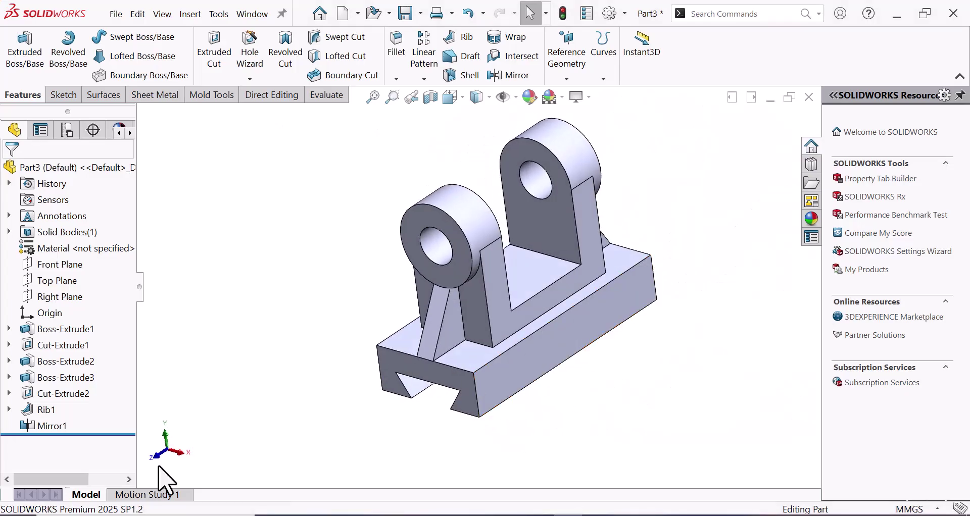
- Edit the mirror feature to turn off Merge solids, keeping the mirrored half as a separate body
right_click(43, 427)
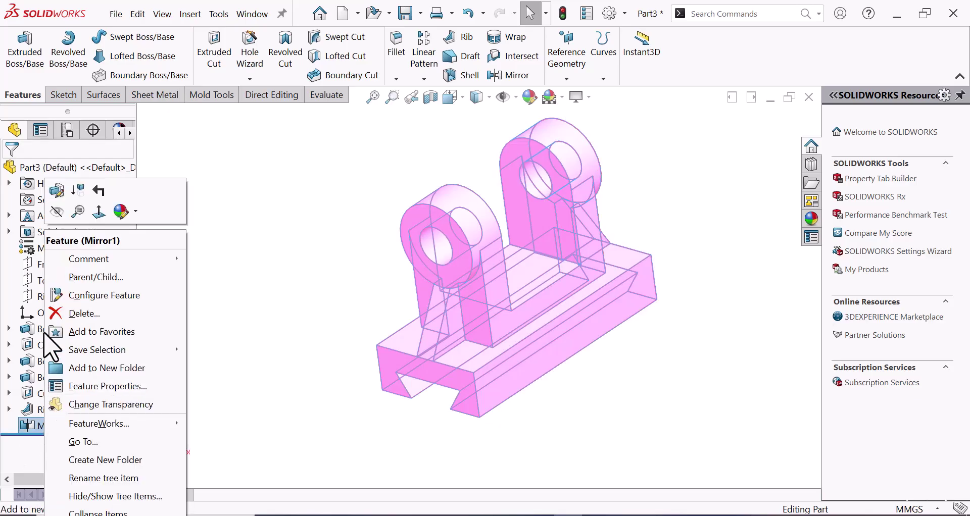
click(56, 190)
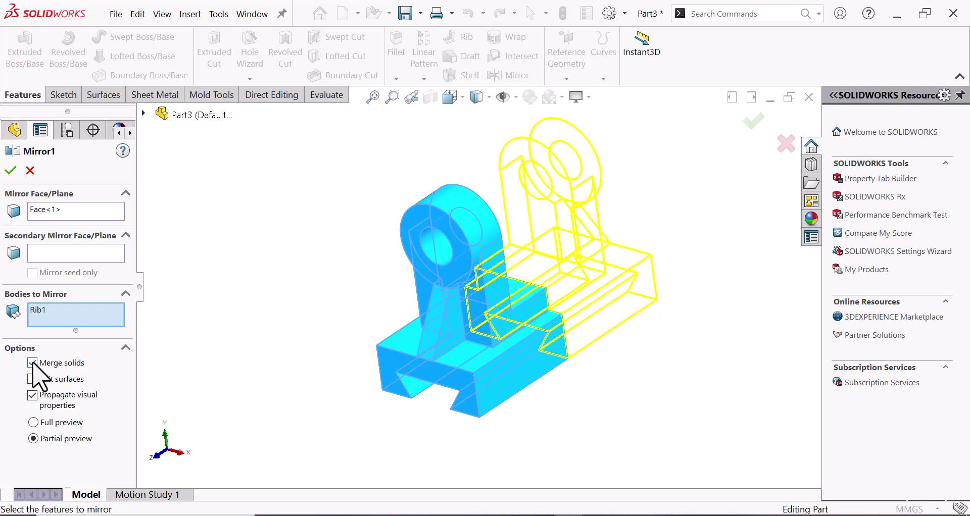
click(11, 172)
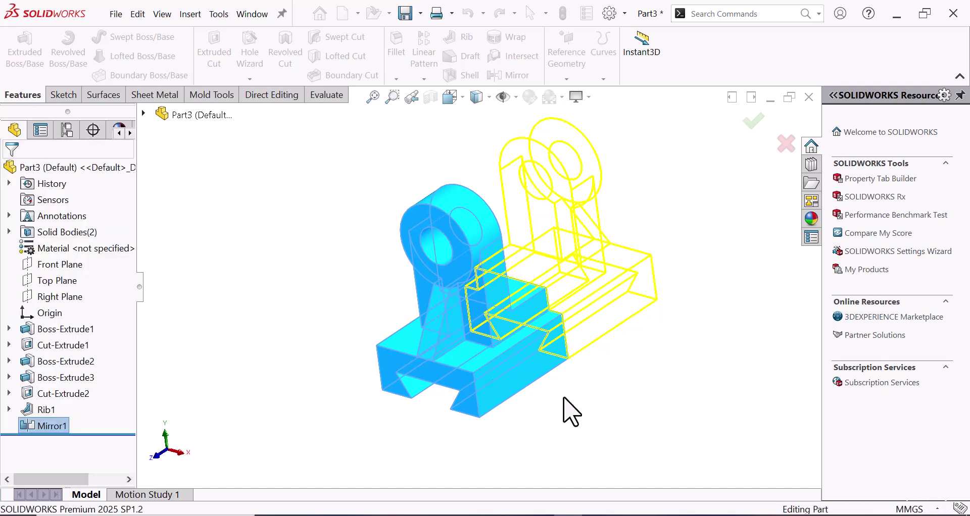
mouse_move(635, 418)
middle_down()
mouse_move(594, 444)
mouse_move(637, 435)
middle_up()
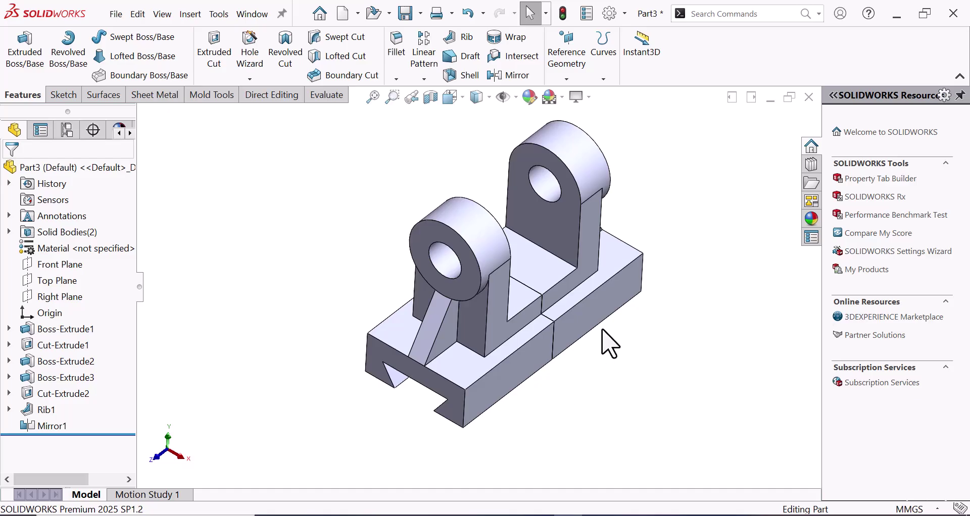
- Turn Merge solids back on in the mirror feature to join both halves into one body
right_click(50, 426)
click(63, 192)
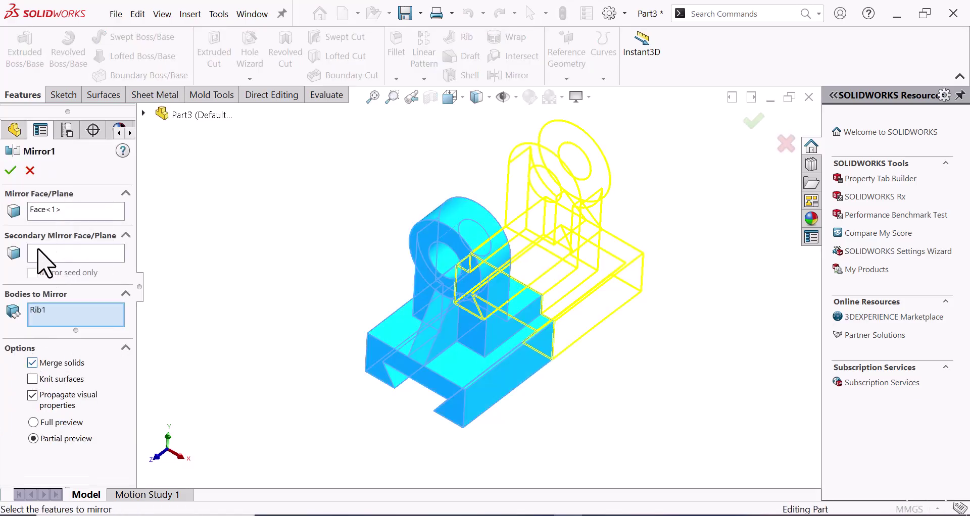
click(10, 171)
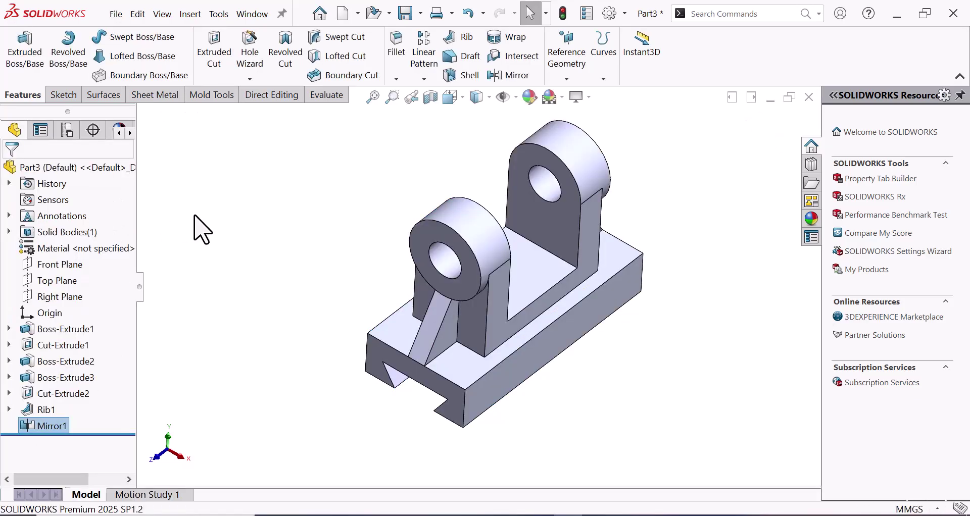
- Open the sketch of the block's base extrusion to review its rectangle dimensions, and exit the sketch without changes
key(space)
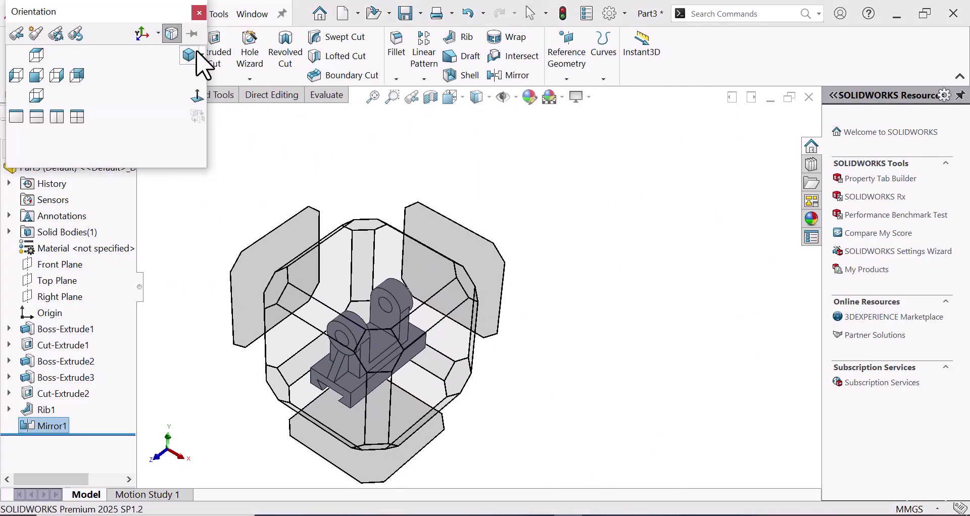
click(193, 52)
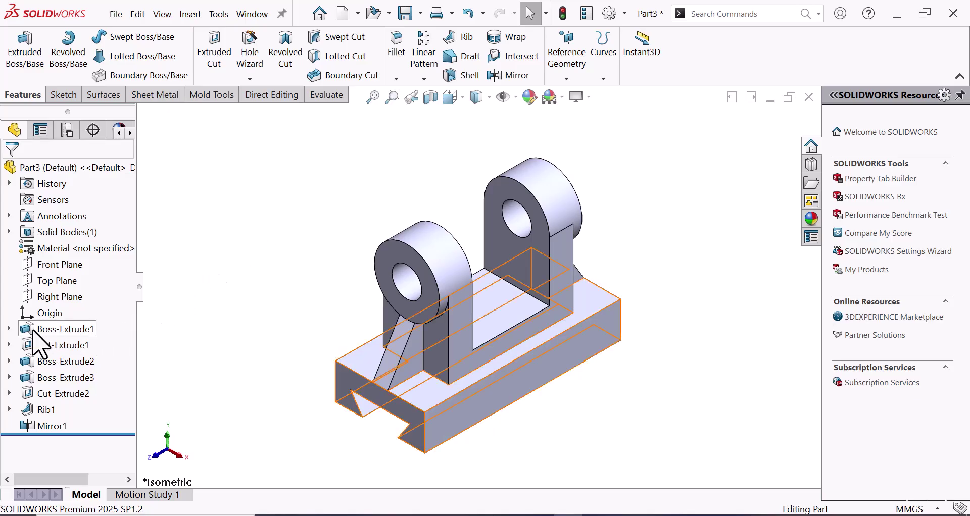
click(9, 329)
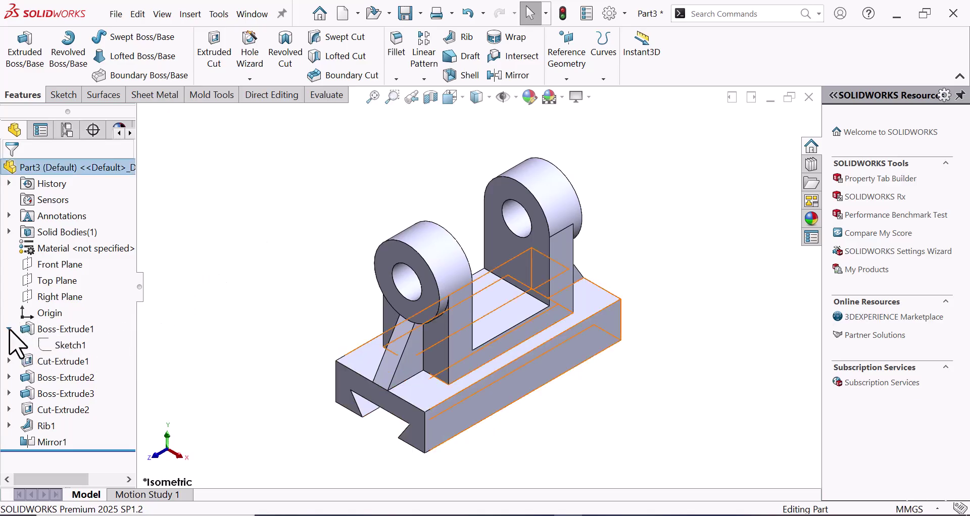
click(70, 346)
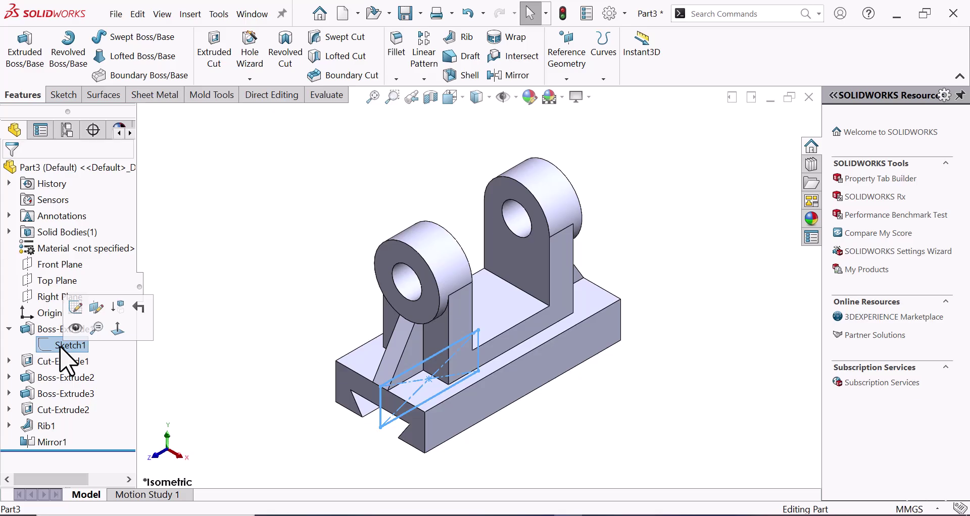
click(77, 309)
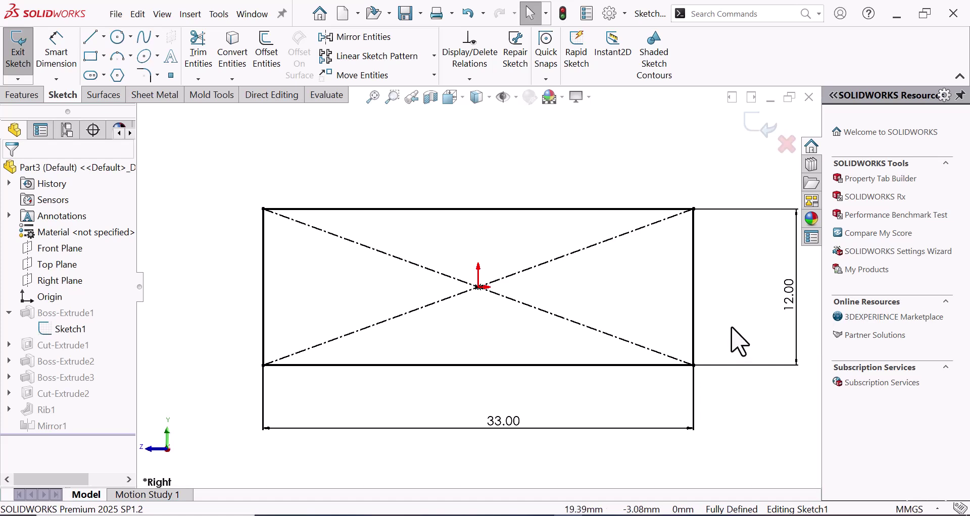
scroll(725, 321, up, 1)
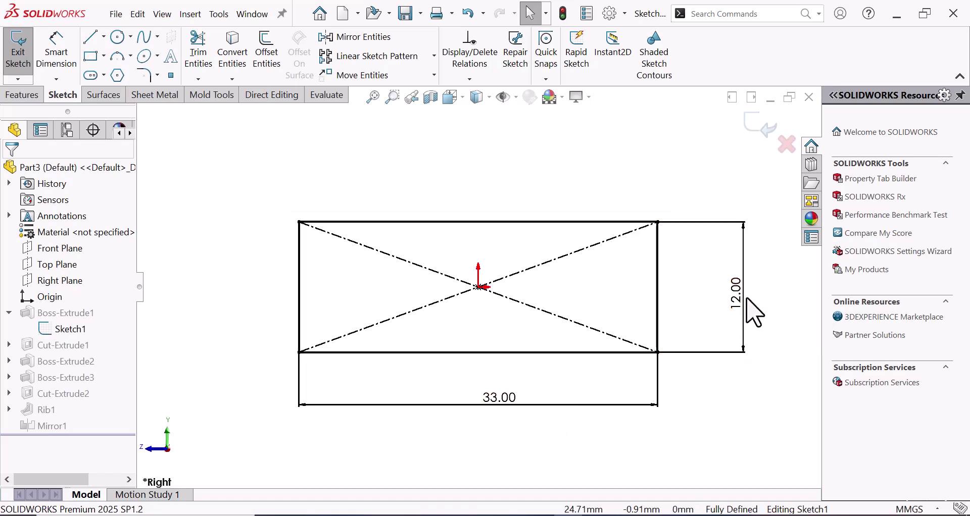
click(760, 129)
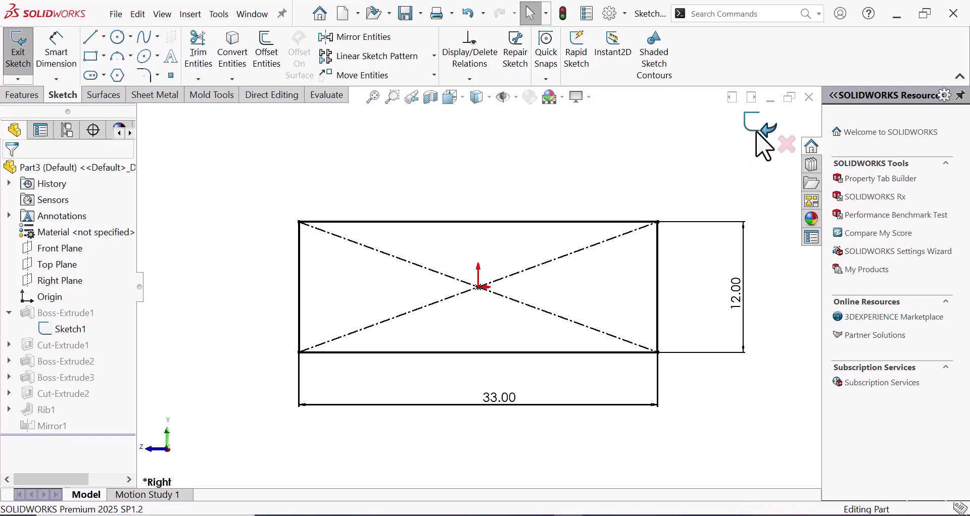
- Review the base extrusion's start and end condition options, keeping Sketch Plane and Mid Plane with a 30 mm depth
right_click(71, 331)
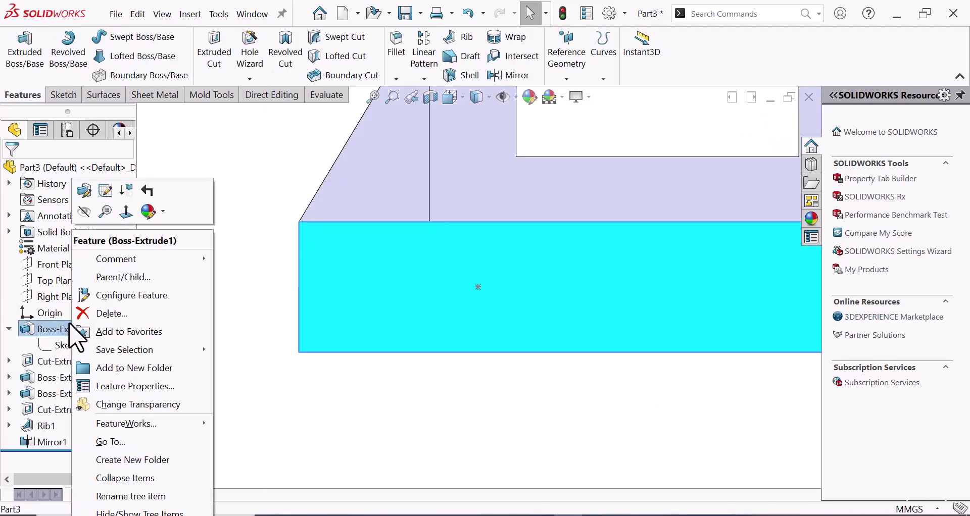
click(84, 191)
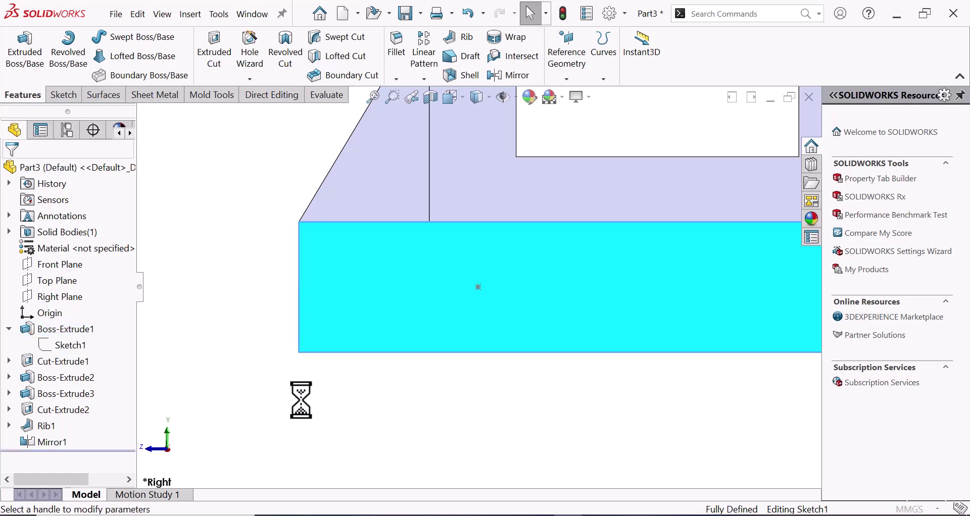
scroll(303, 400, up, 4)
middle_drag(319, 392, 345, 469)
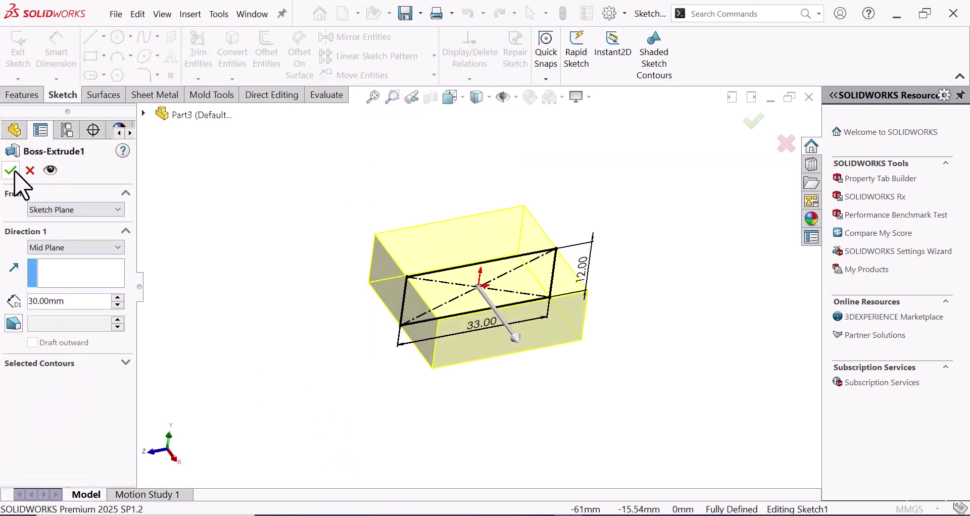
click(76, 209)
click(70, 219)
click(66, 248)
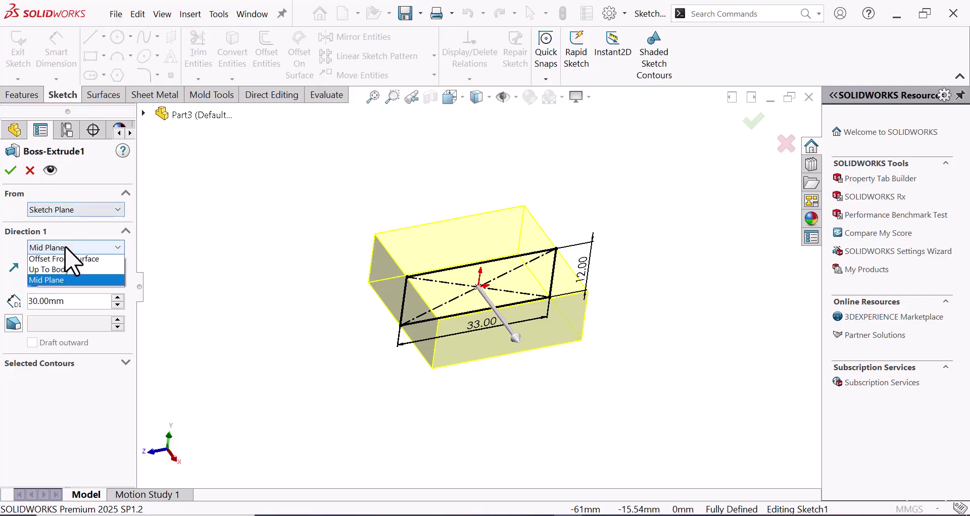
click(67, 249)
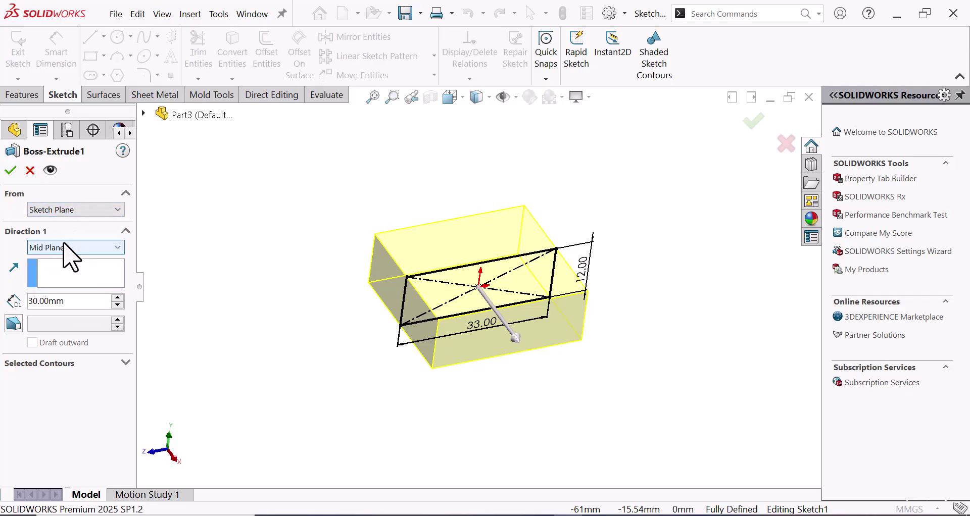
click(10, 172)
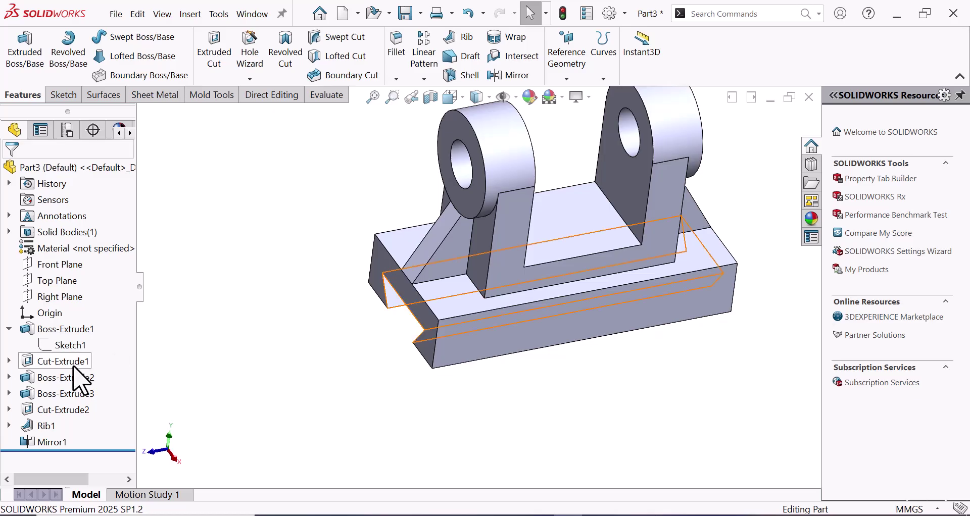
- Examine where the base extrusion's sketch and the Right Plane lie in the model, and return to the isometric view
click(8, 361)
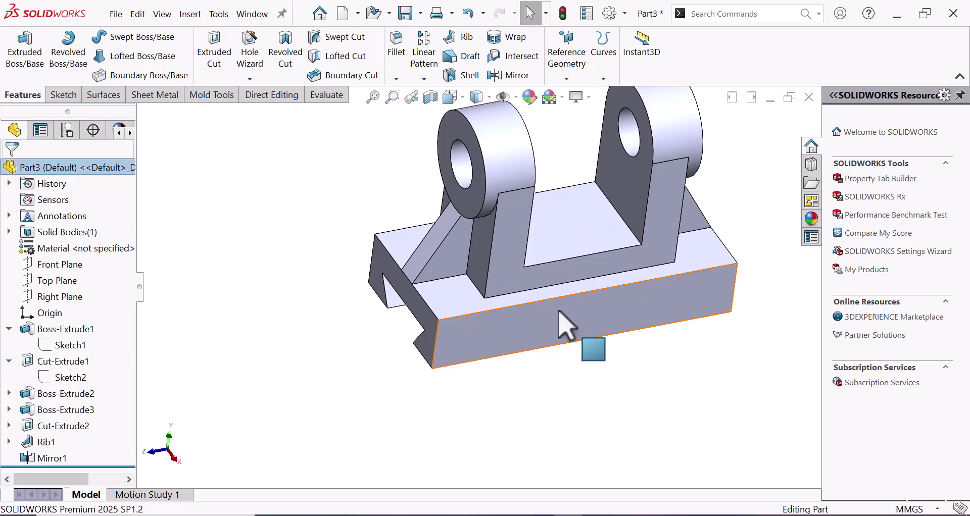
click(454, 302)
click(301, 328)
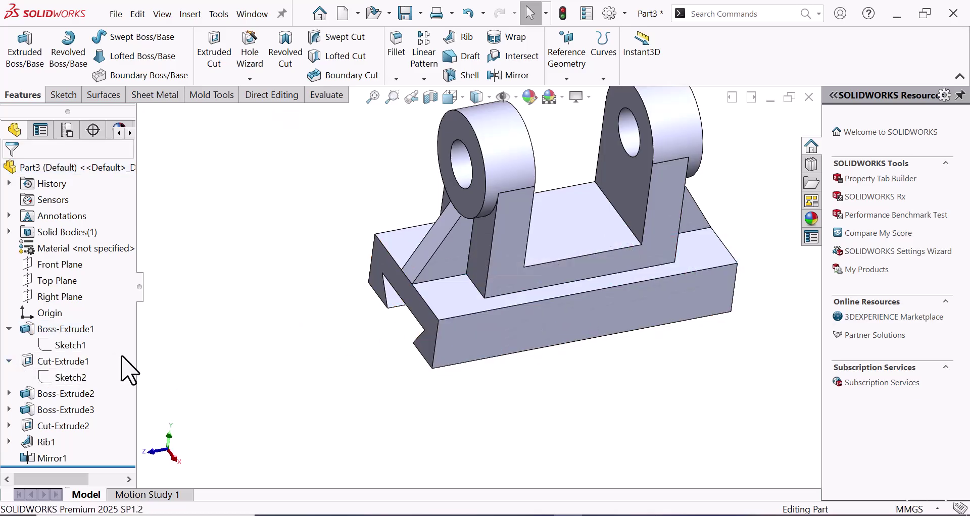
click(76, 346)
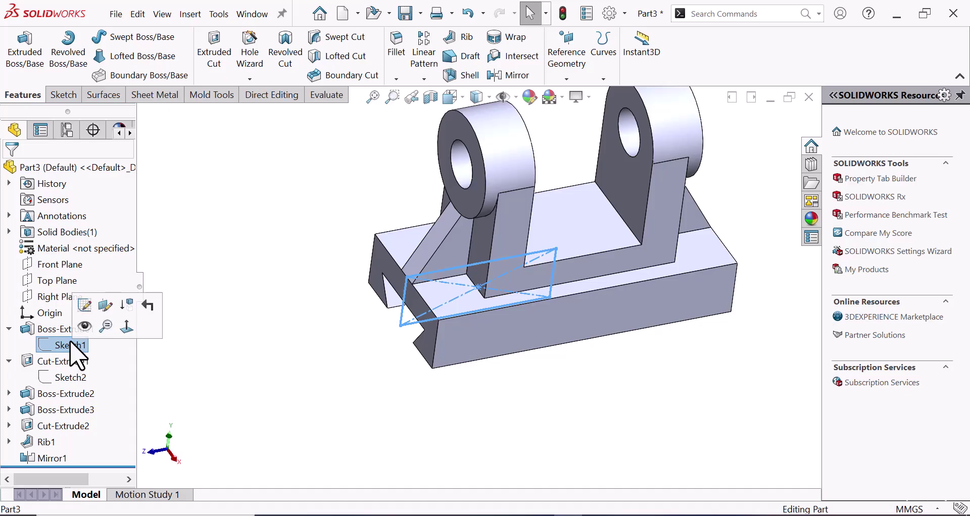
click(158, 358)
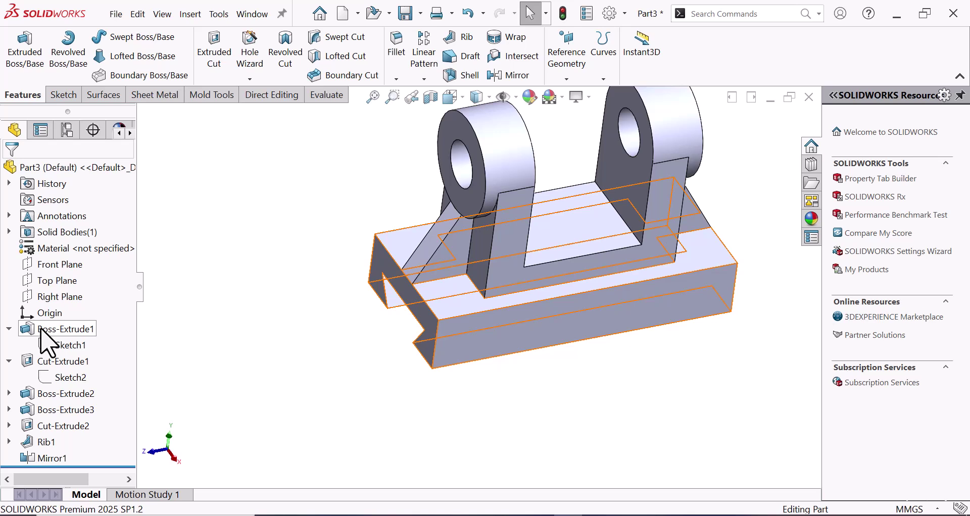
click(64, 299)
click(182, 354)
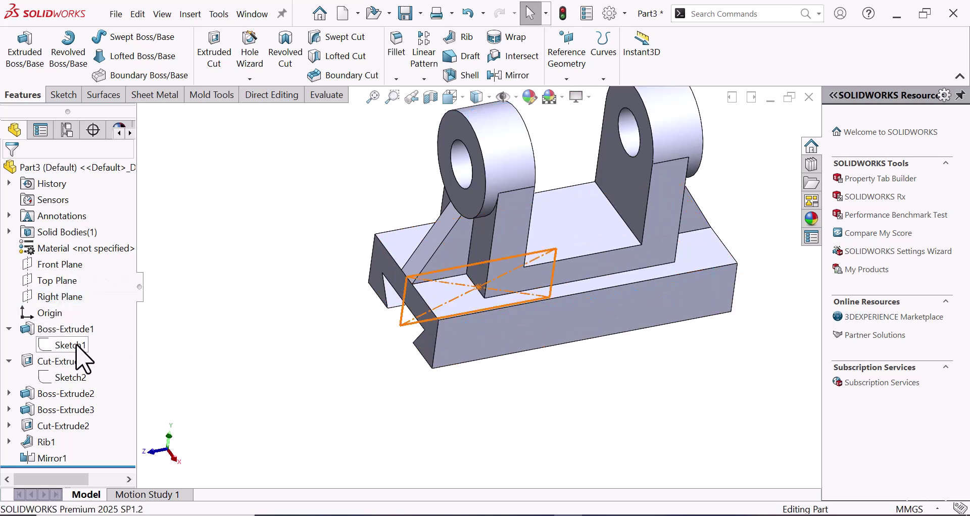
click(77, 346)
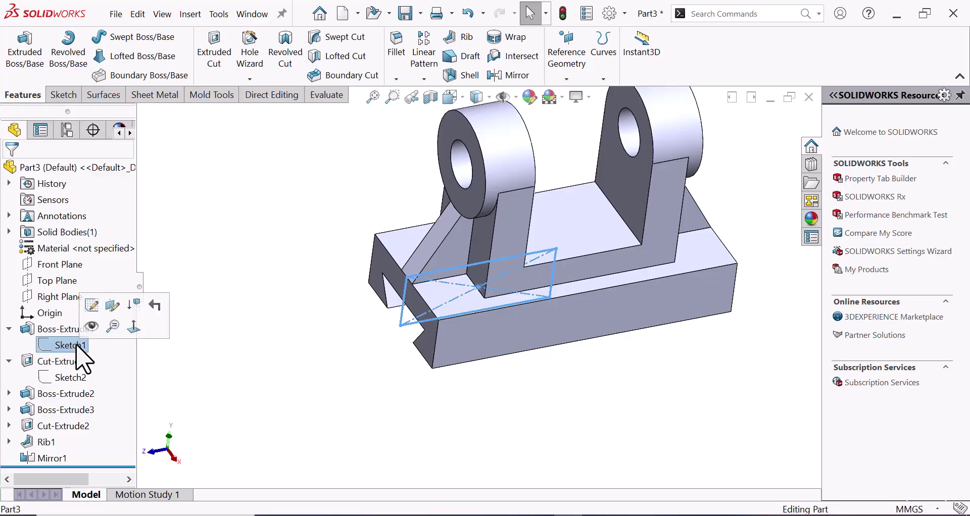
click(204, 350)
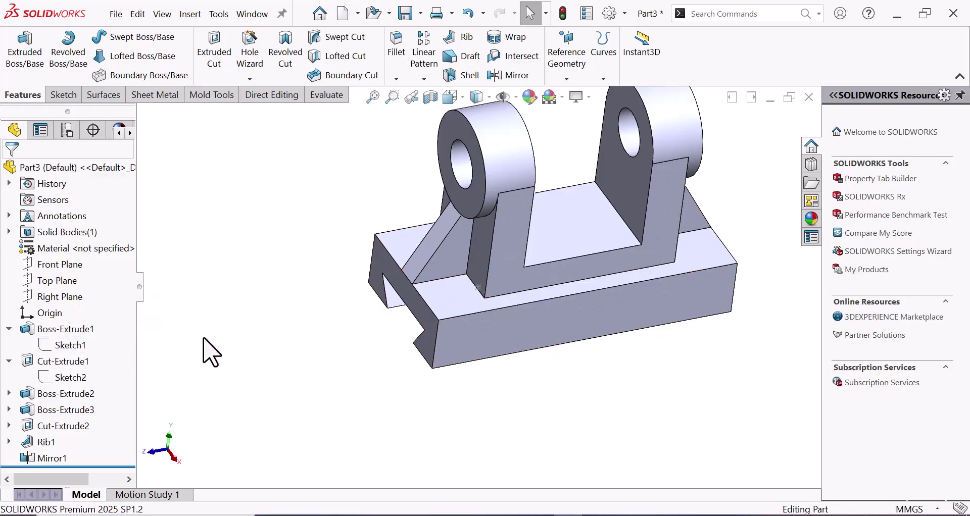
key(space)
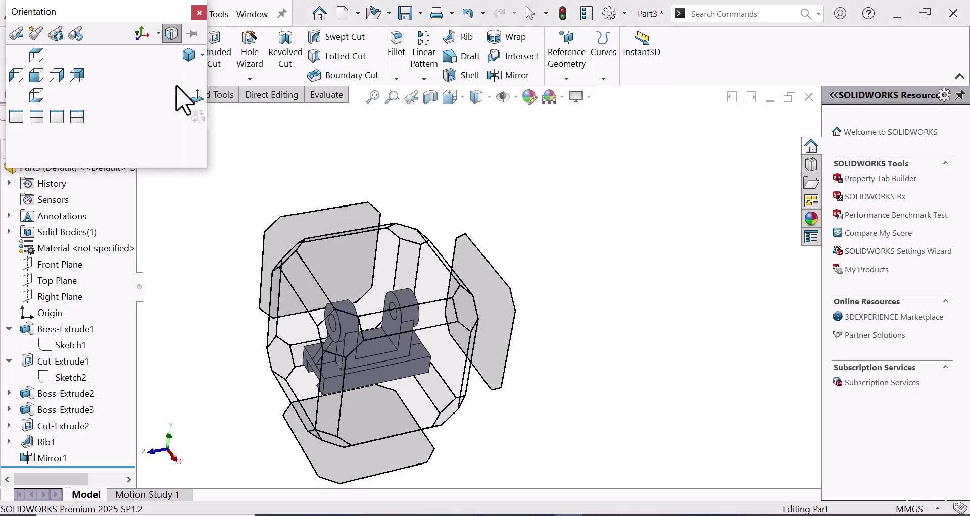
click(187, 58)
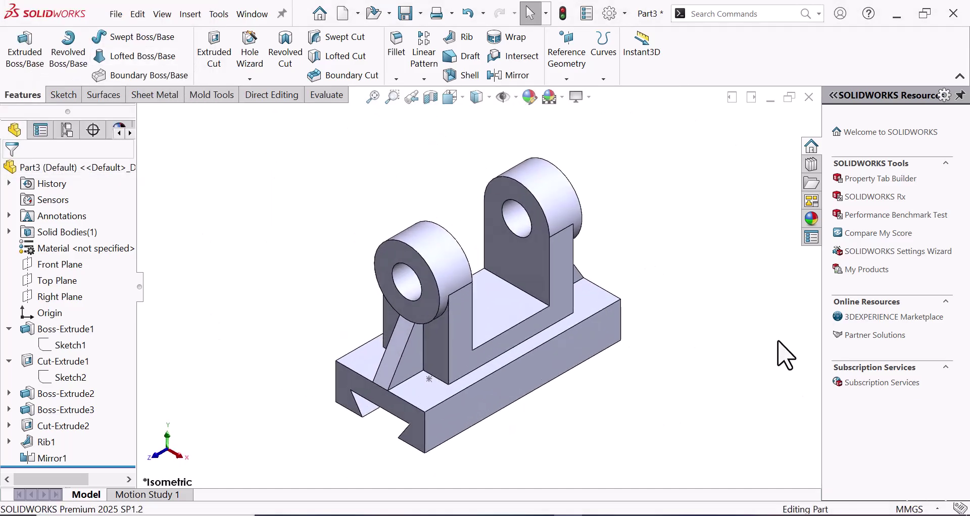
- Apply the satin finish titanium appearance from the metal appearances to the part
click(812, 219)
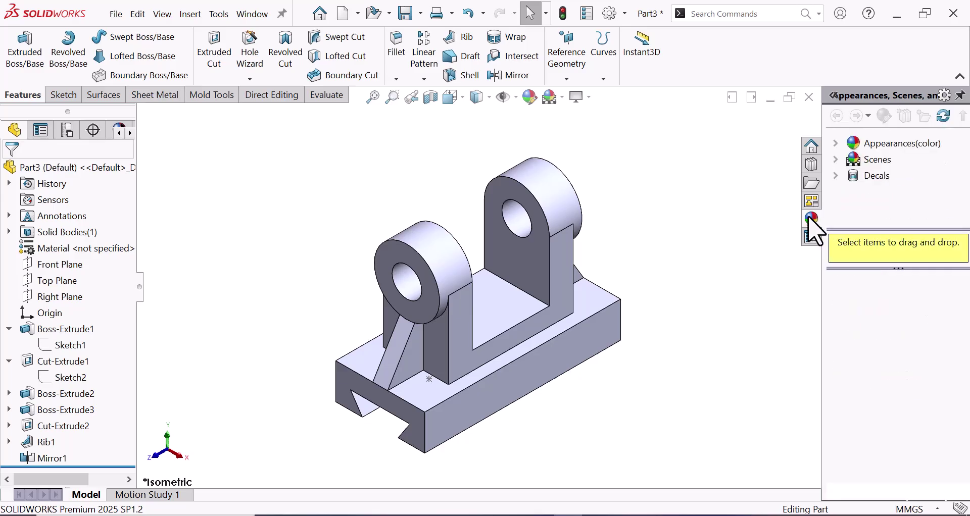
double_click(840, 145)
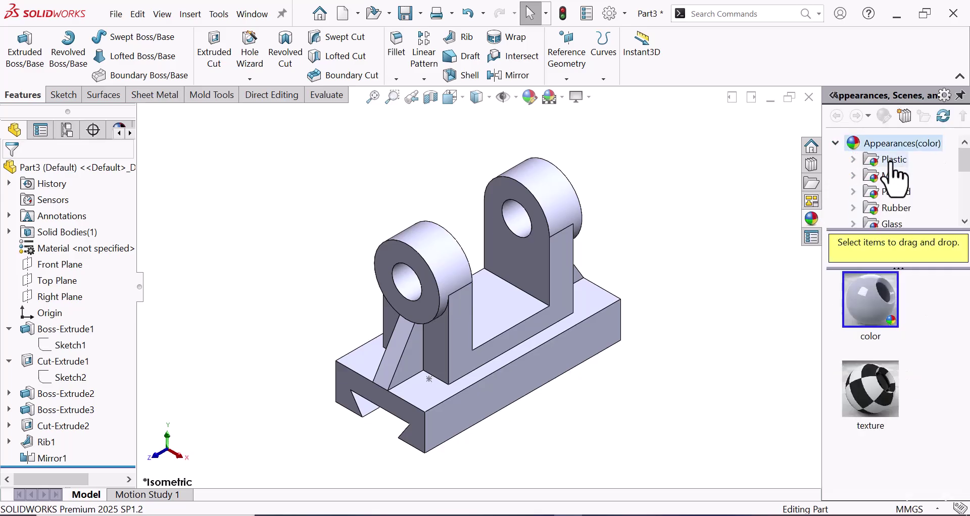
double_click(893, 175)
click(921, 177)
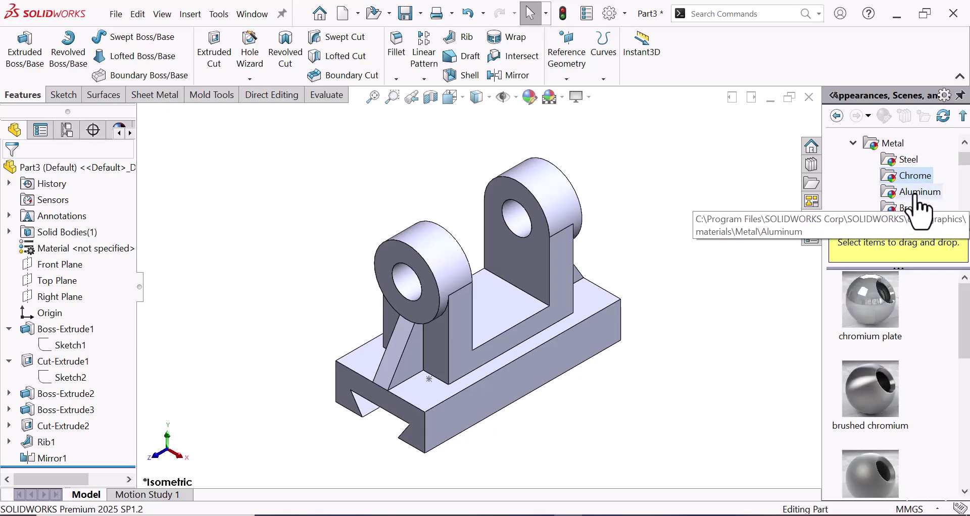
click(920, 197)
scroll(929, 199, down, 1)
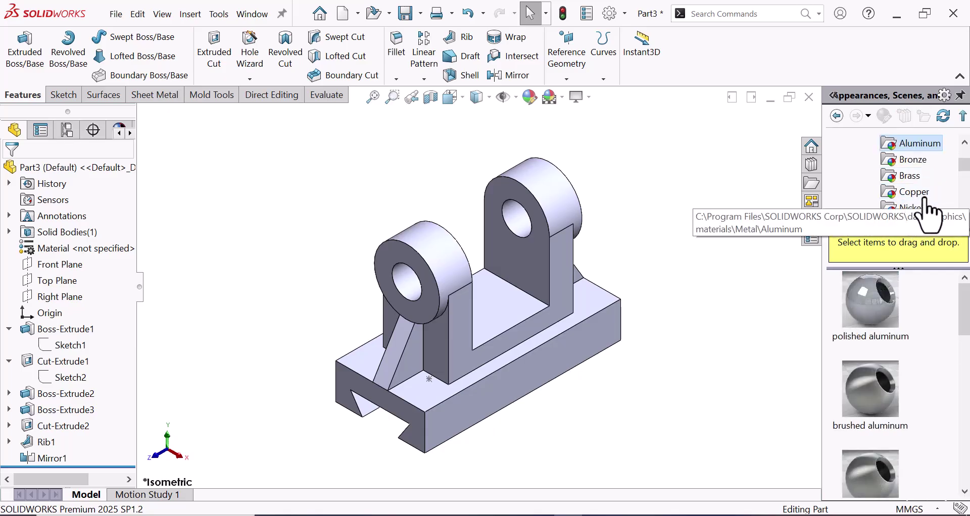
click(922, 193)
click(916, 212)
click(920, 224)
scroll(925, 217, down, 1)
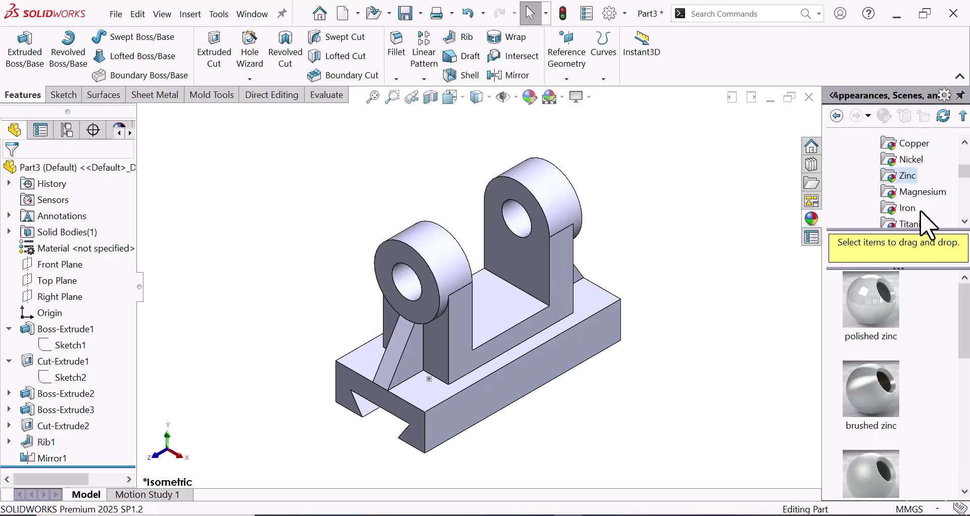
click(910, 208)
click(916, 222)
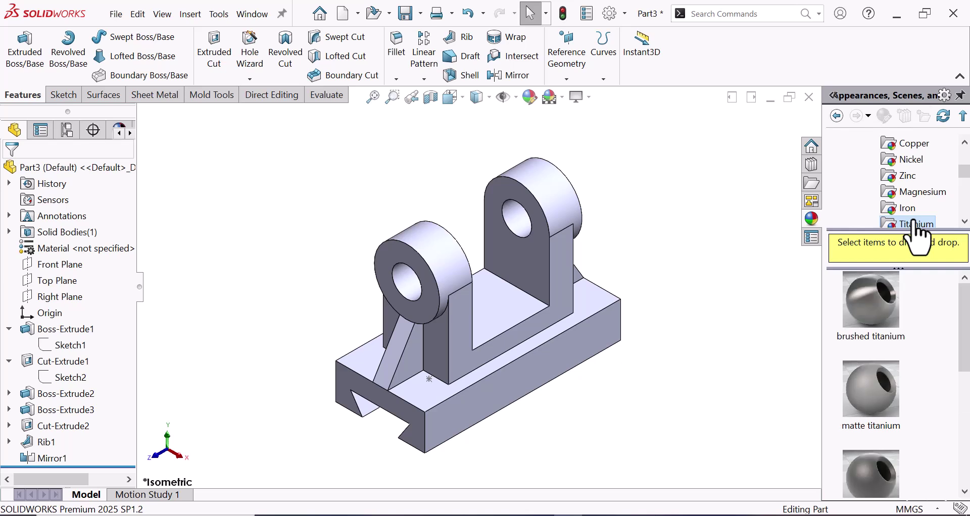
drag(895, 490, 600, 308)
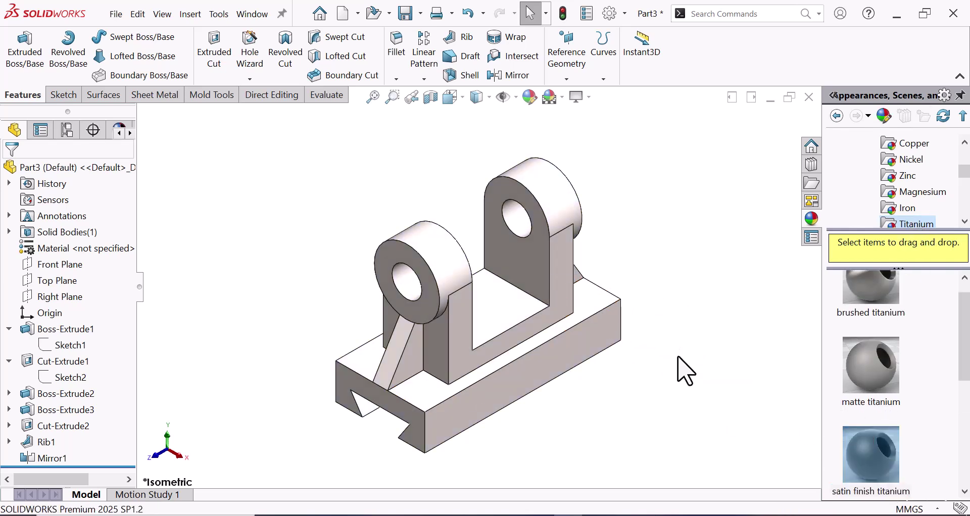
- Preview the part in the shaded display style without edges, and restore the shaded with edges style
click(486, 100)
click(487, 136)
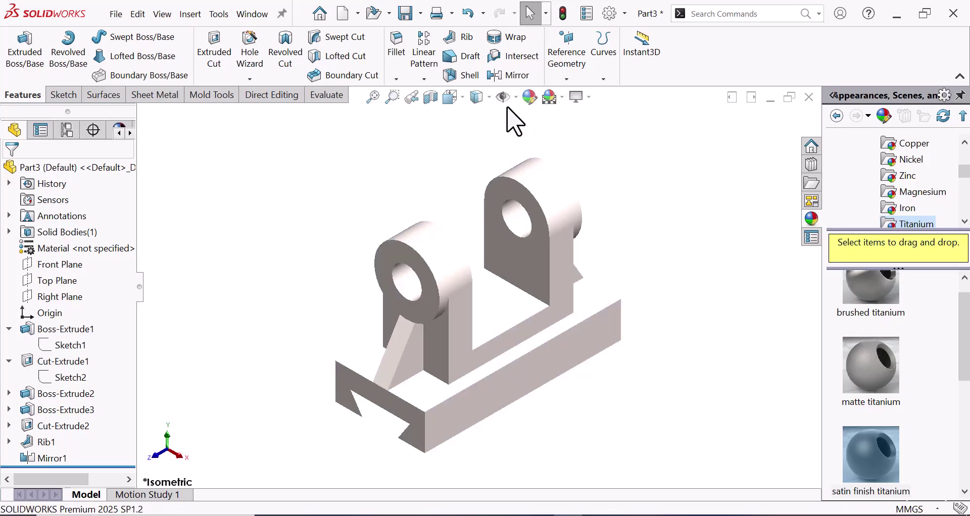
click(486, 101)
click(486, 120)
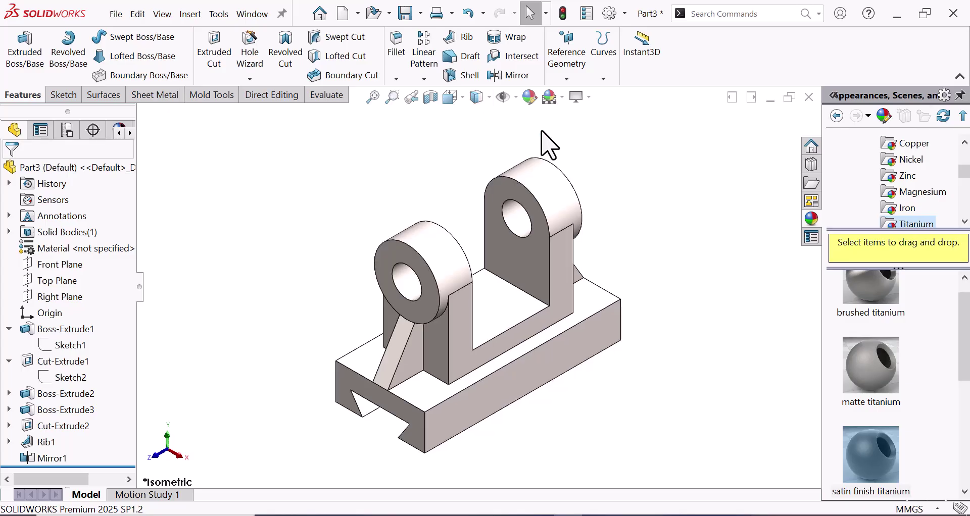
- Try the burnished titanium appearance on the part, and replace it with the cast titanium appearance
scroll(889, 389, down, 3)
mouse_move(902, 385)
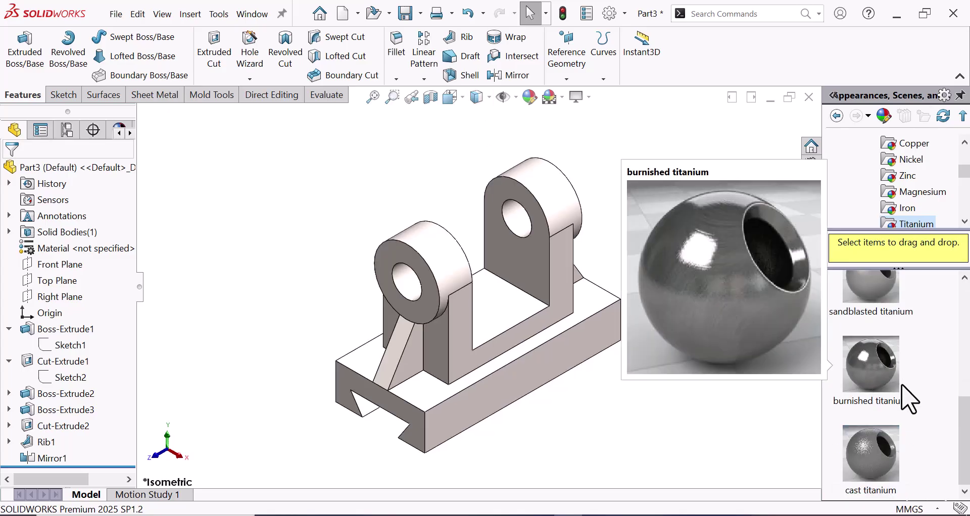
drag(885, 388, 596, 352)
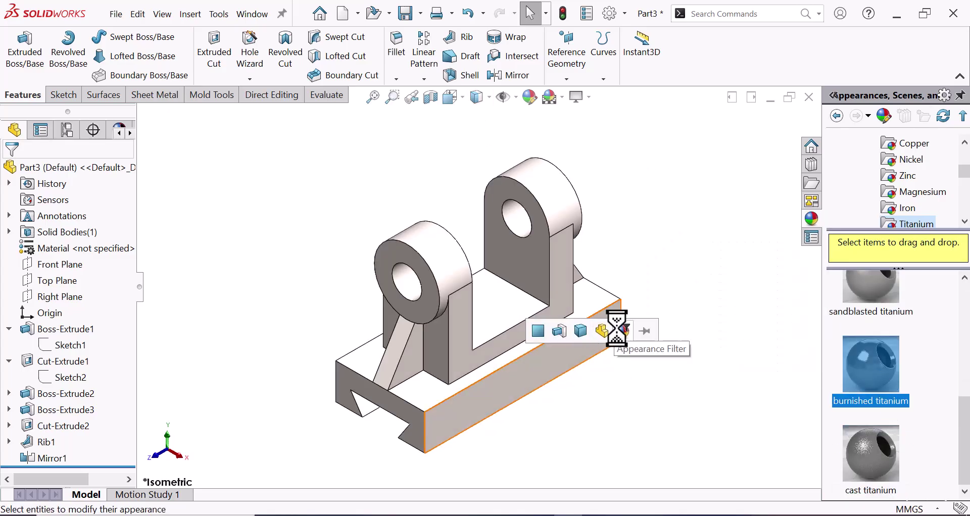
drag(862, 369, 550, 258)
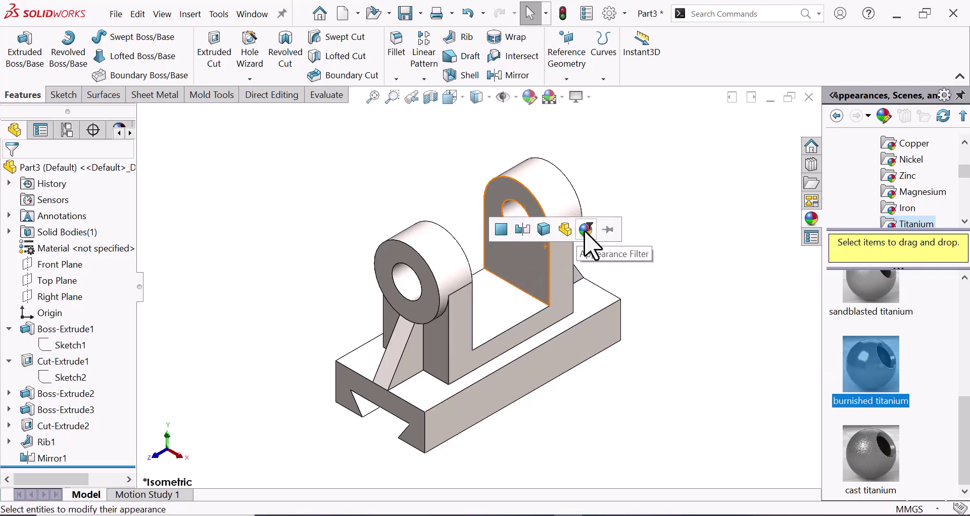
drag(890, 455, 556, 241)
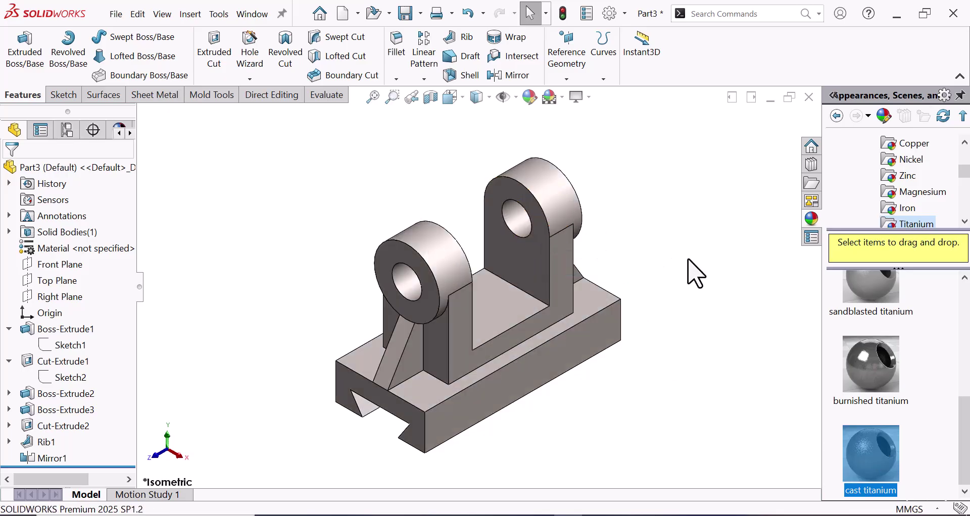